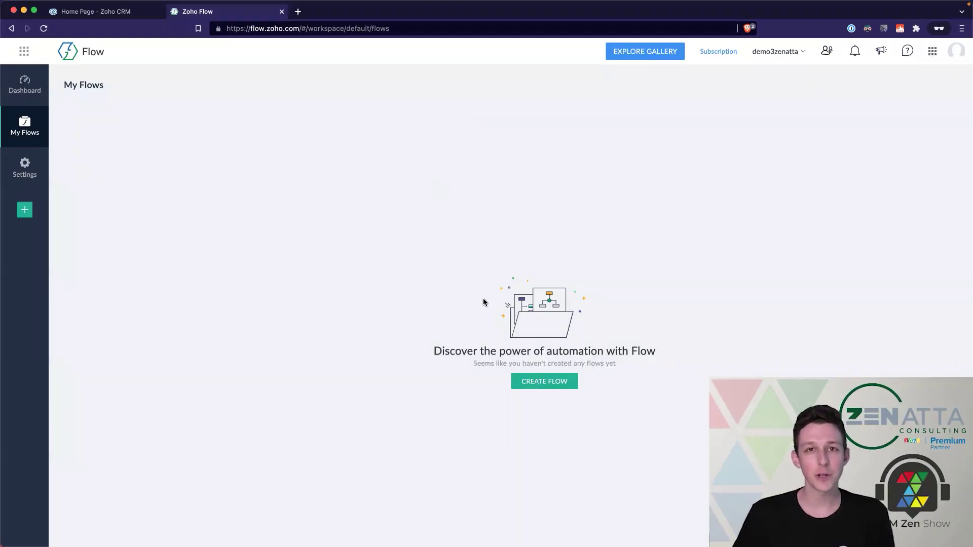
Create a new Zoho Flow flow named 'Example Webhook to Lead'.
left_click(535, 381)
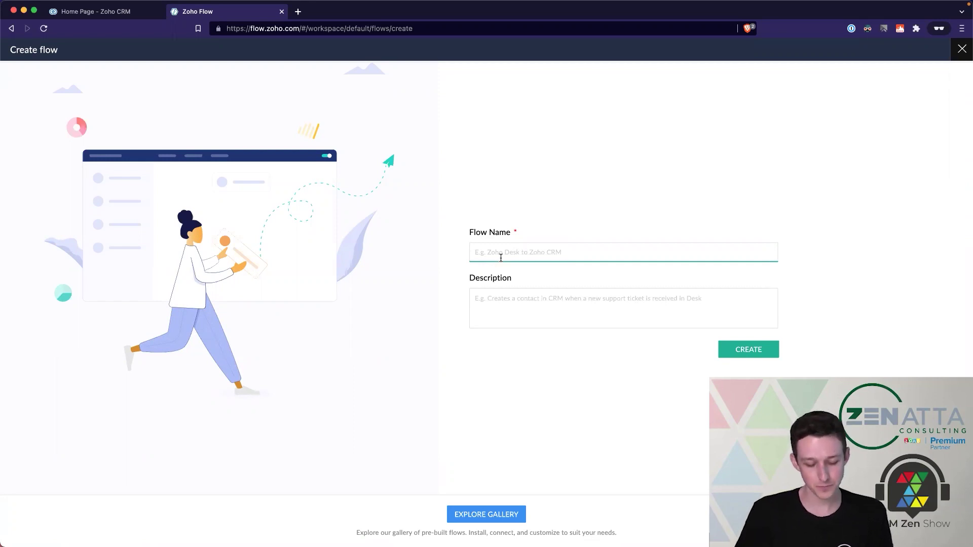
type("Ex")
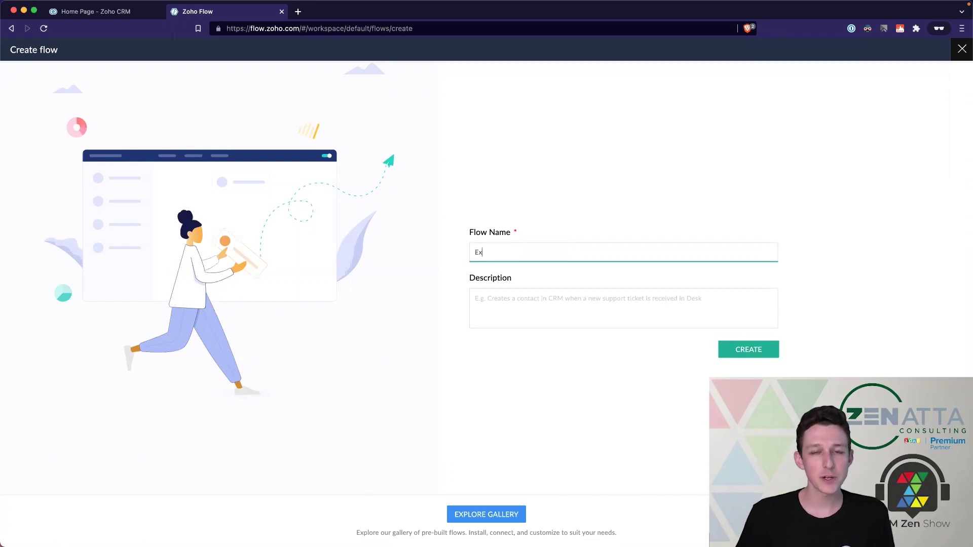
type("ample ")
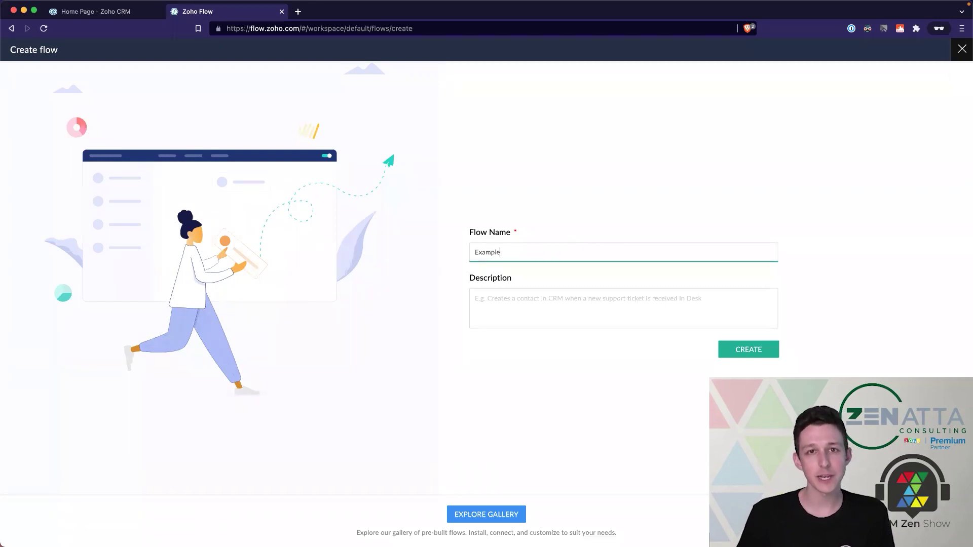
type("Webhook")
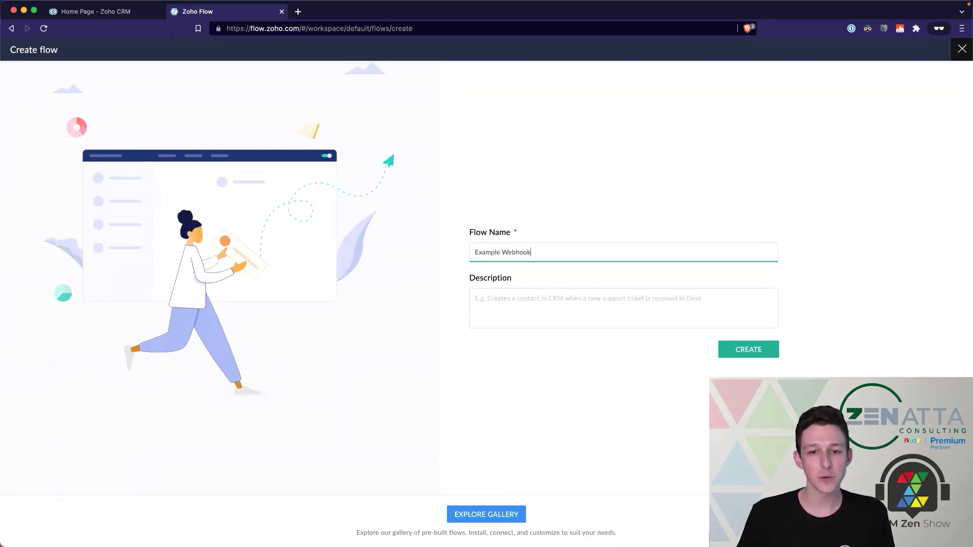
type(" to Lead")
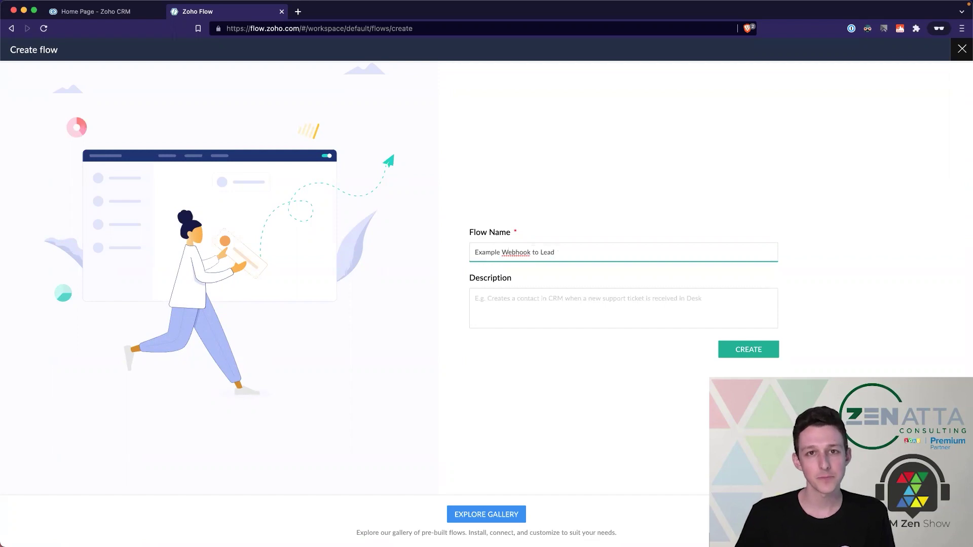
left_click(748, 358)
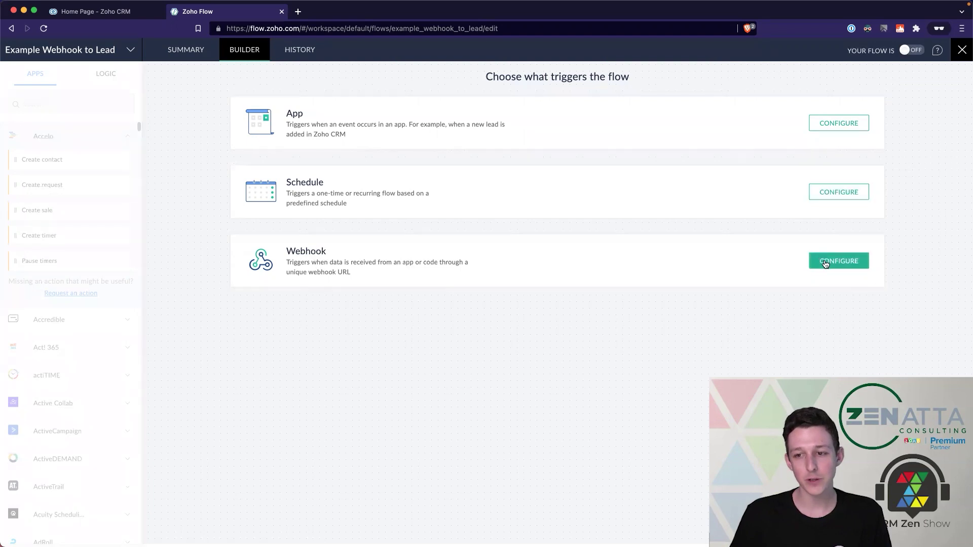
Choose Webhook as the trigger for the Example Webhook to Lead flow.
left_click(839, 261)
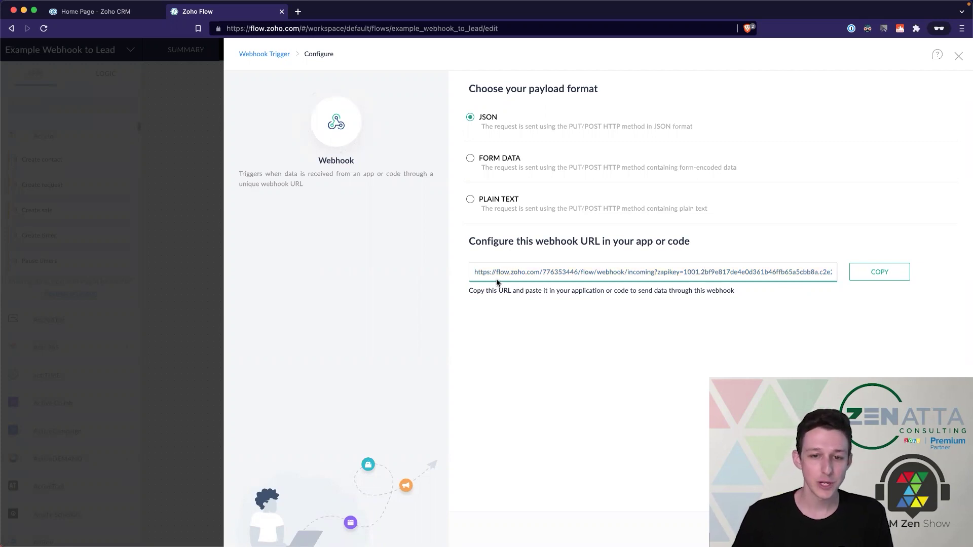
Highlight the domain and key portions of the webhook URL to inspect it.
left_click_drag(496, 271, 852, 272)
left_click(711, 271)
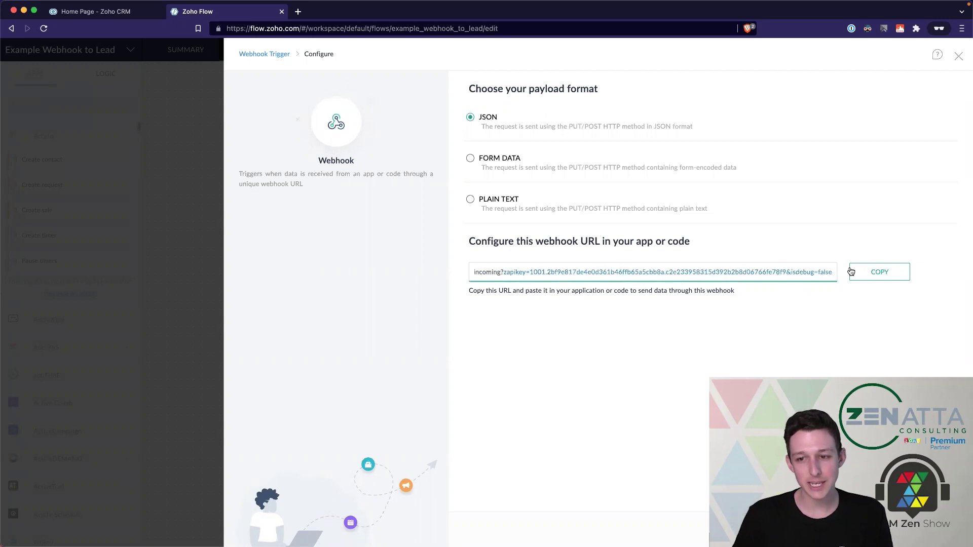
left_click(787, 271)
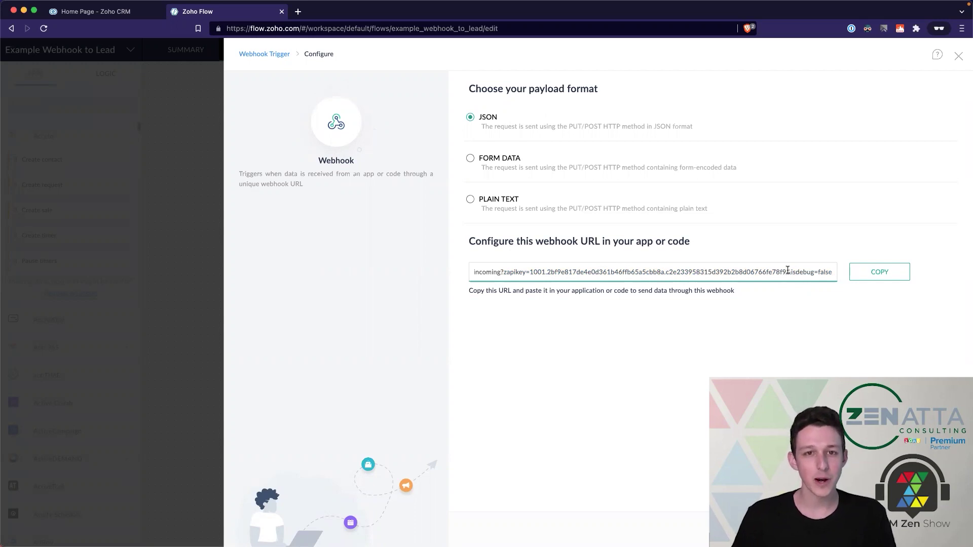
left_click_drag(787, 271, 531, 270)
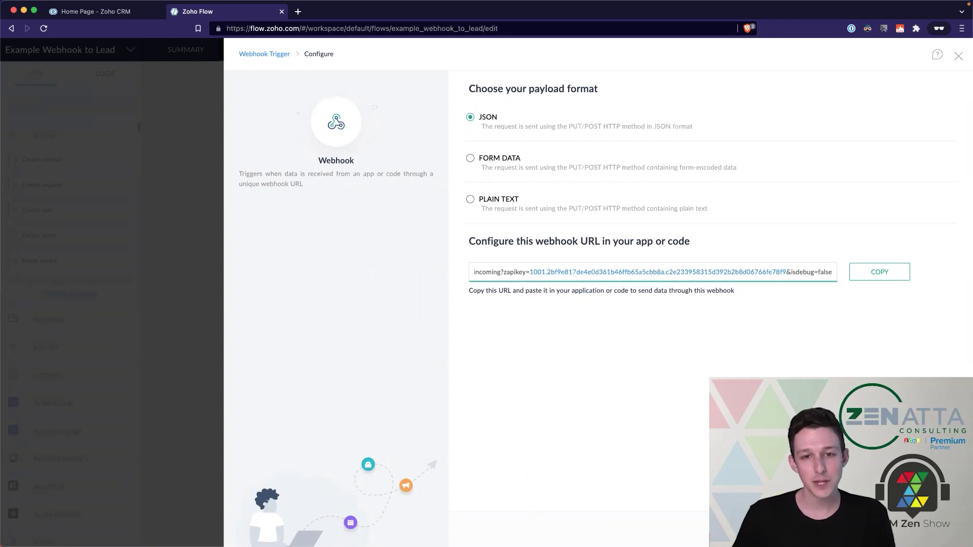
Keep JSON as the payload format and copy the webhook URL to the clipboard.
left_click(879, 272)
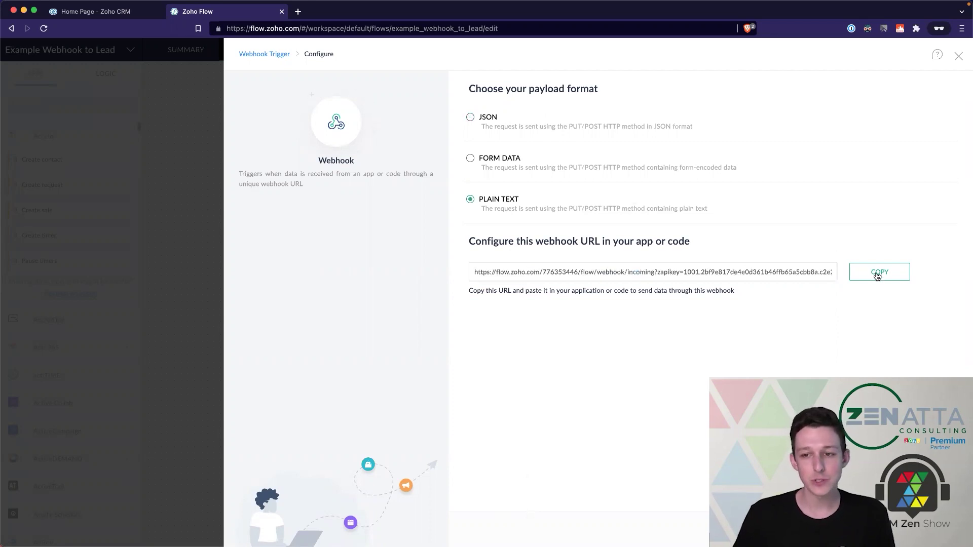
left_click(535, 135)
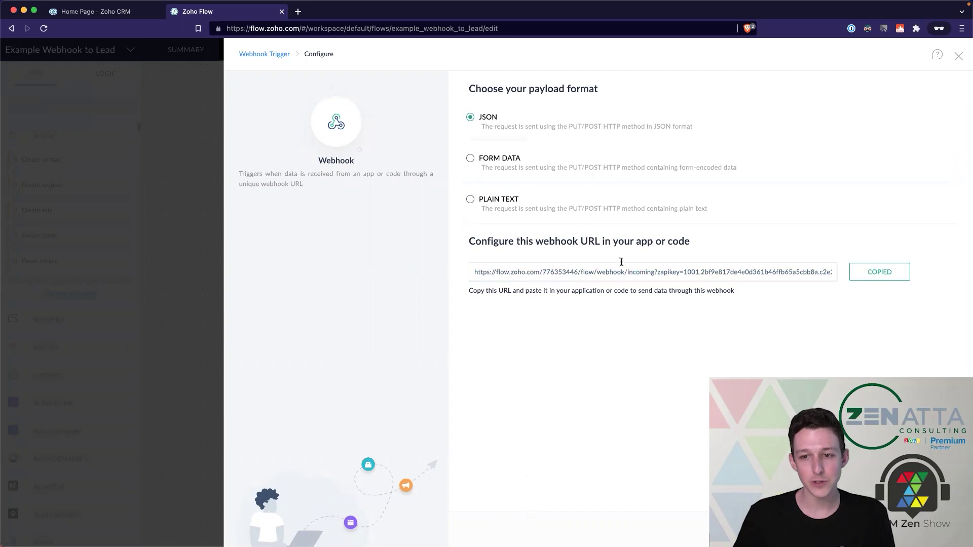
left_click(623, 267)
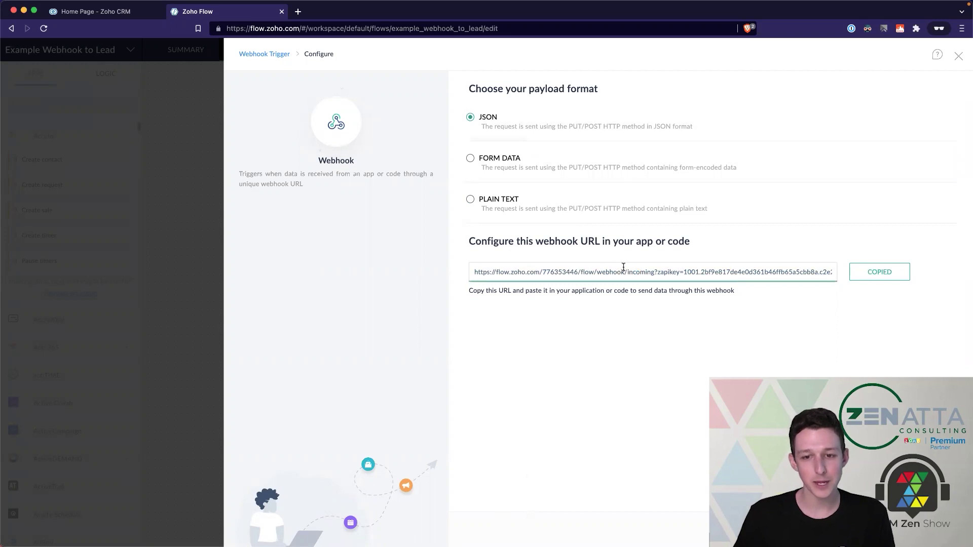
left_click(882, 275)
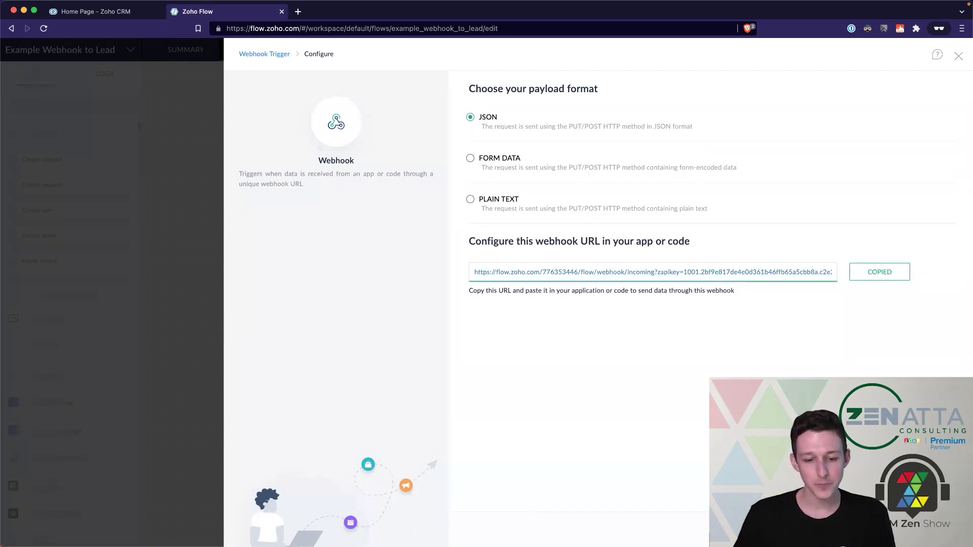
Paste the webhook URL into Postman's Demo Request and keep POST as its method.
key("super+Tab")
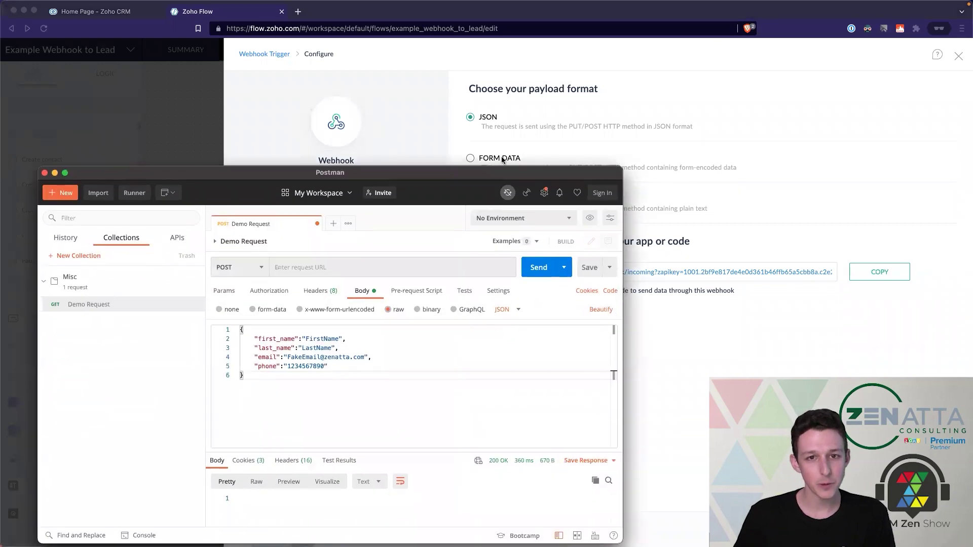
left_click_drag(502, 158, 488, 113)
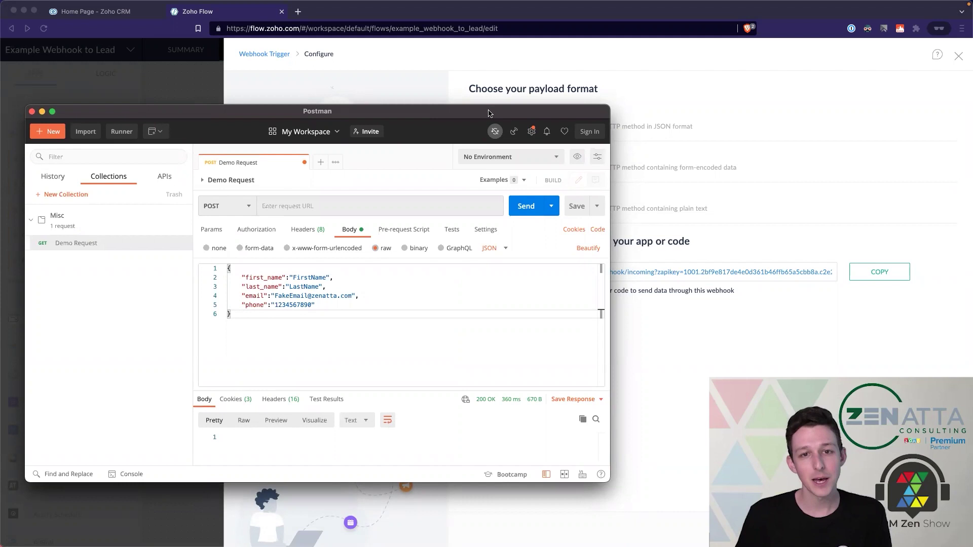
left_click_drag(475, 113, 477, 108)
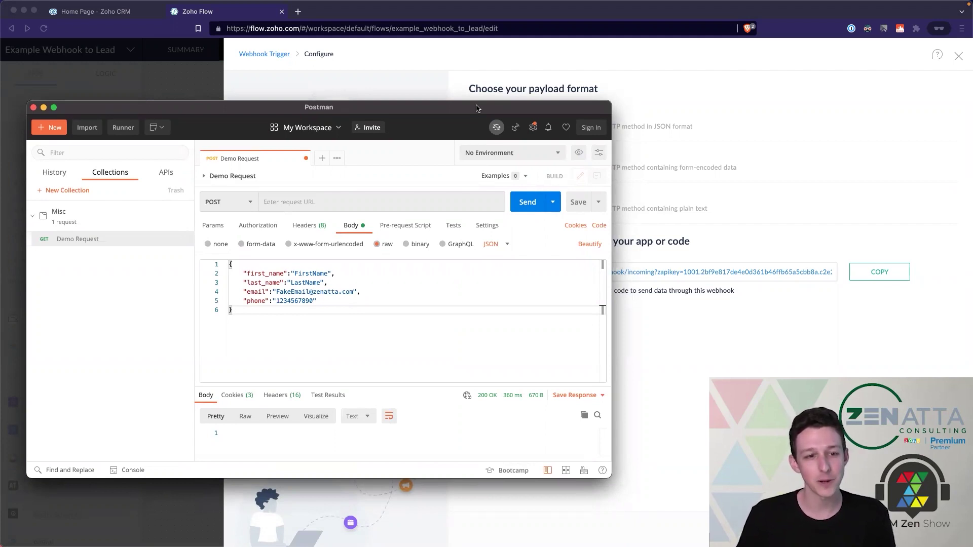
left_click(357, 200)
key("super+v")
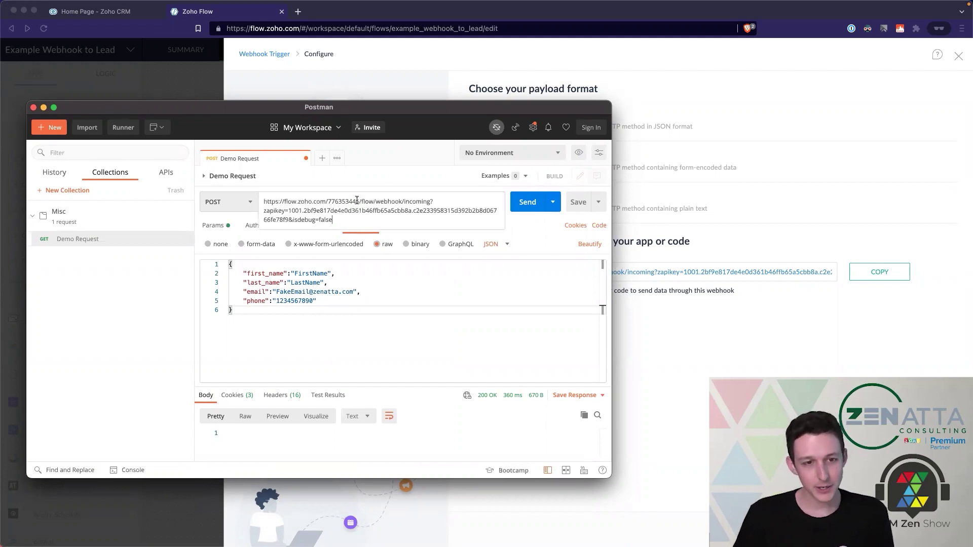
left_click(375, 313)
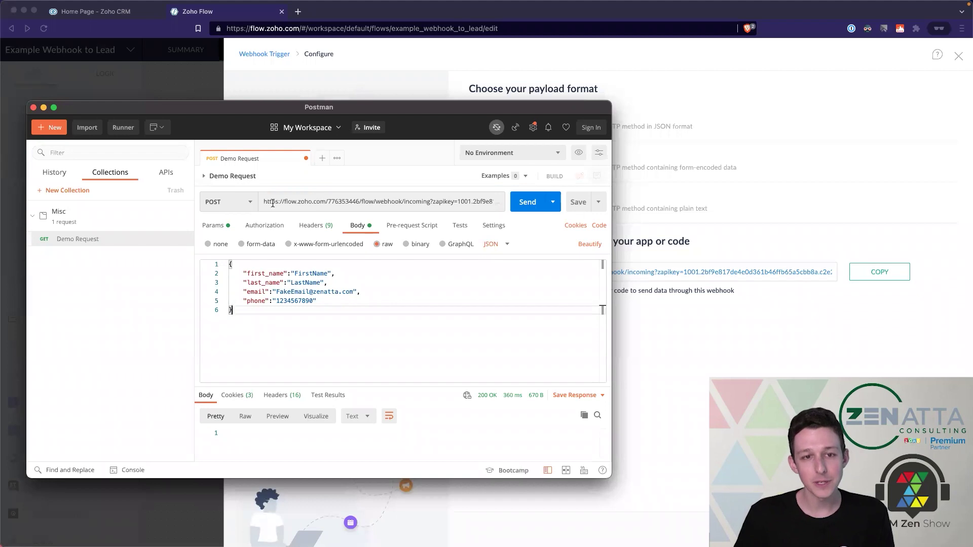
left_click(246, 203)
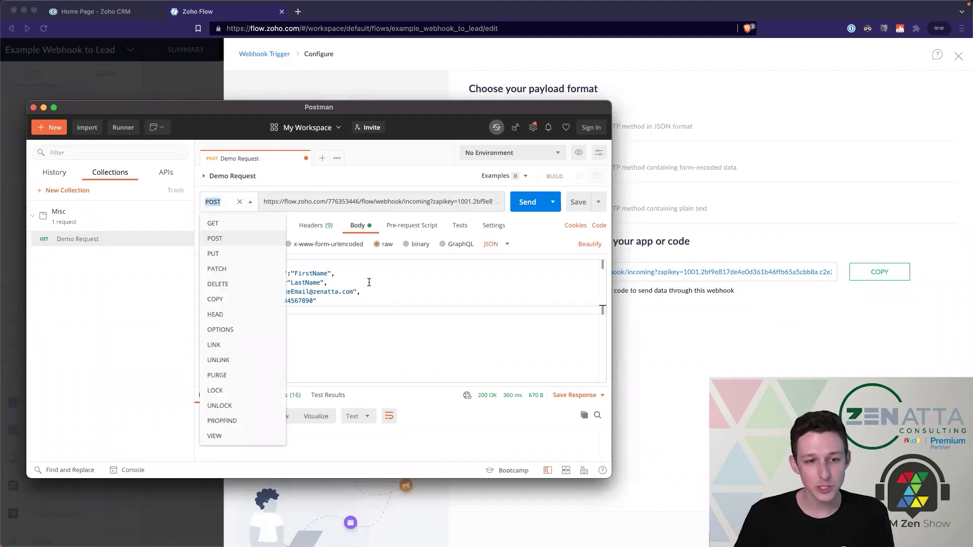
left_click(370, 283)
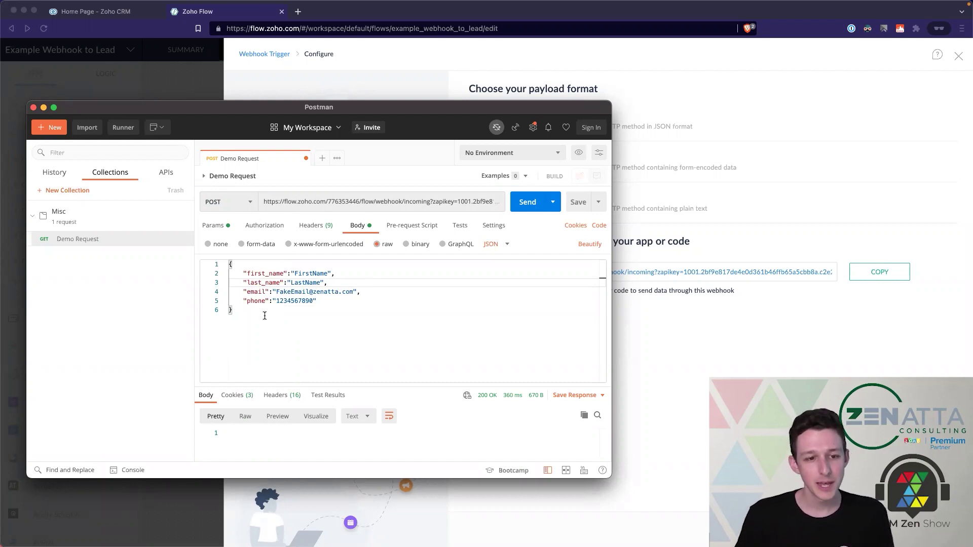
Review the JSON body's first_name, last_name, email and phone entries line by line.
left_click_drag(233, 311, 231, 265)
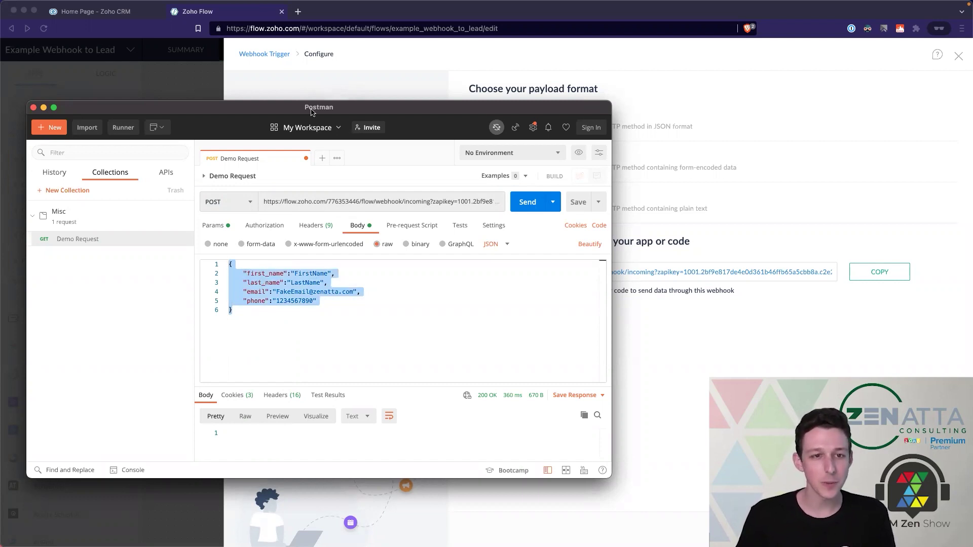
left_click_drag(312, 112, 311, 111)
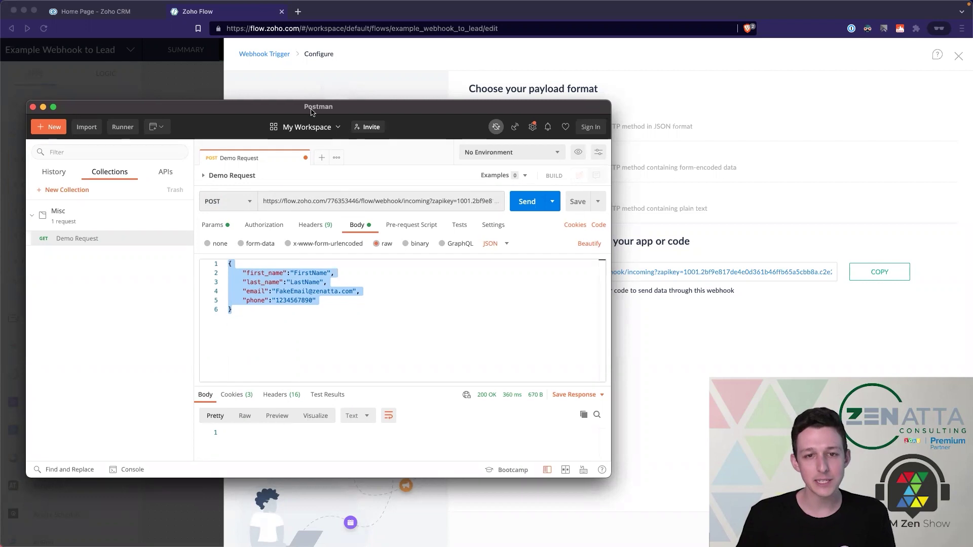
left_click(256, 272)
triple_click(256, 273)
left_click(269, 289)
left_click(244, 281)
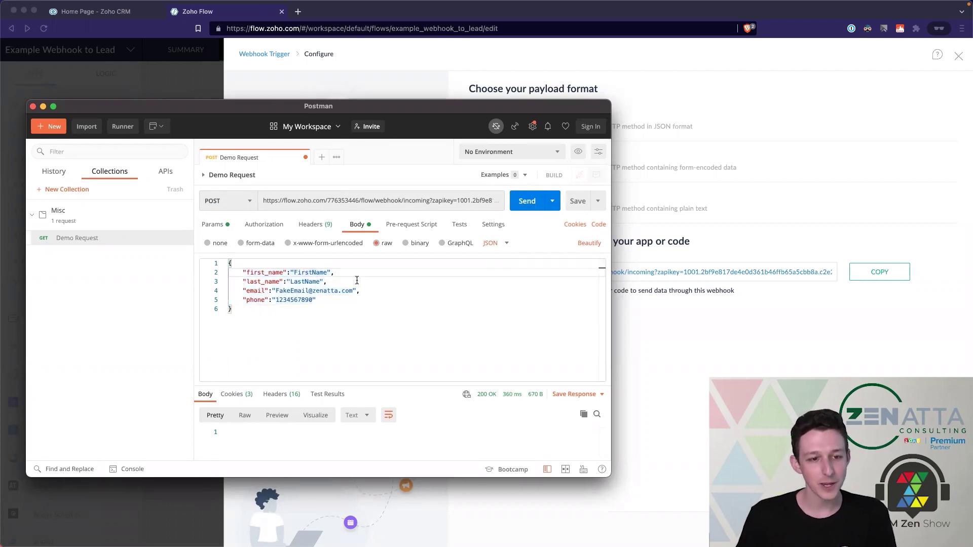
left_click(365, 281, "shift")
left_click(240, 291)
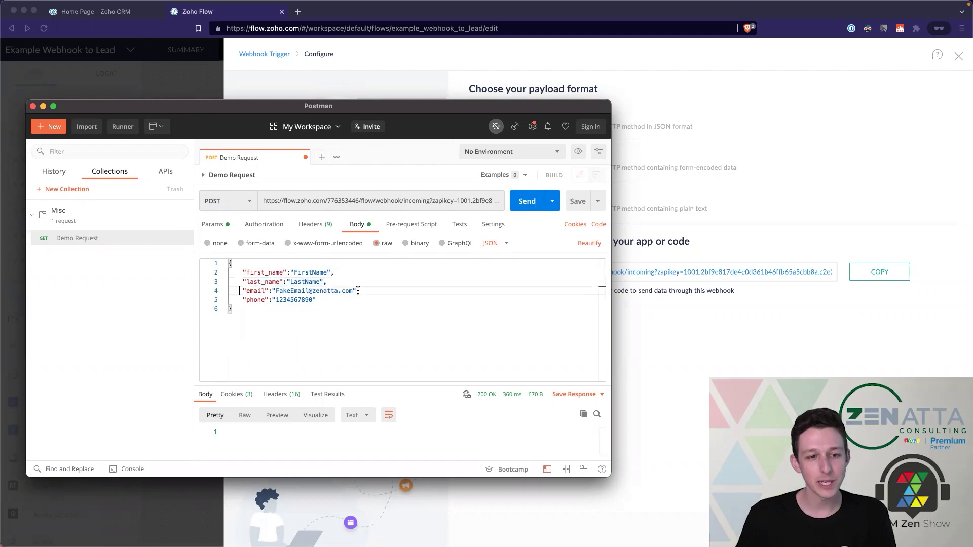
left_click(357, 290, "shift")
left_click(241, 300)
left_click(317, 299, "shift")
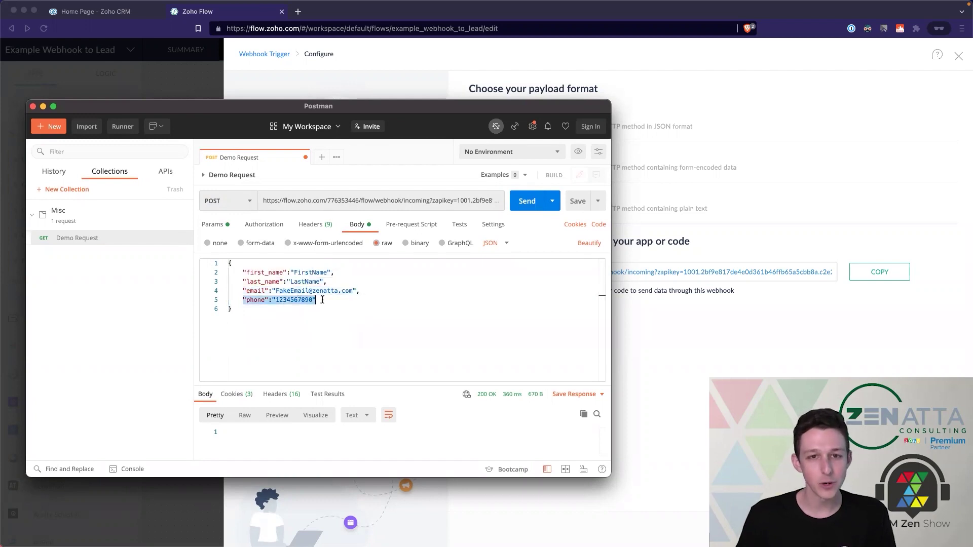
left_click(322, 300)
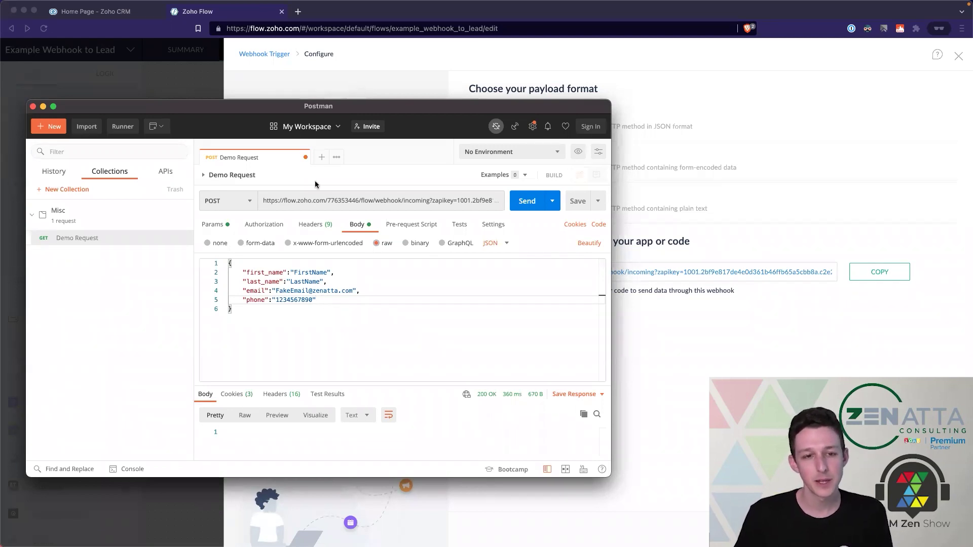
Check the request URL, select the whole JSON body, and hide Postman with Cmd+H.
left_click(263, 200)
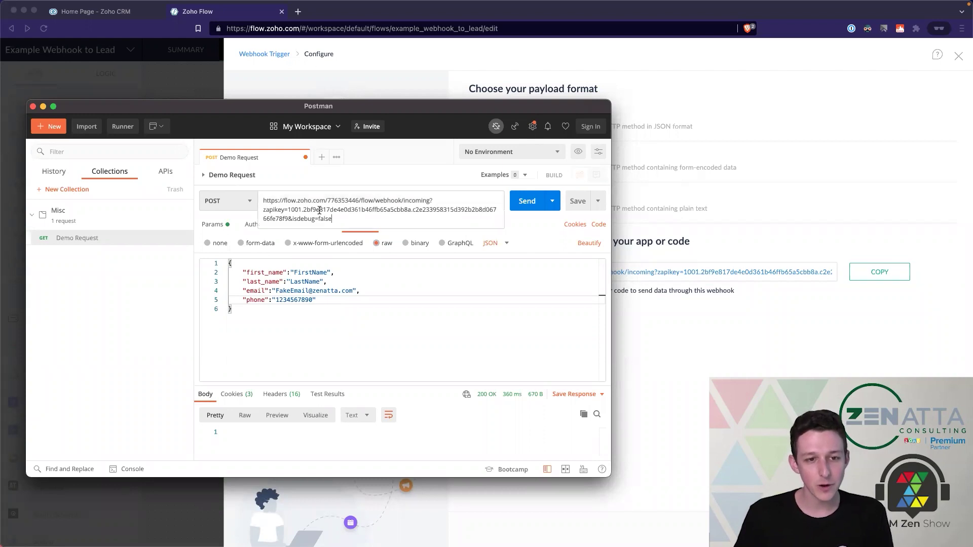
left_click(287, 299)
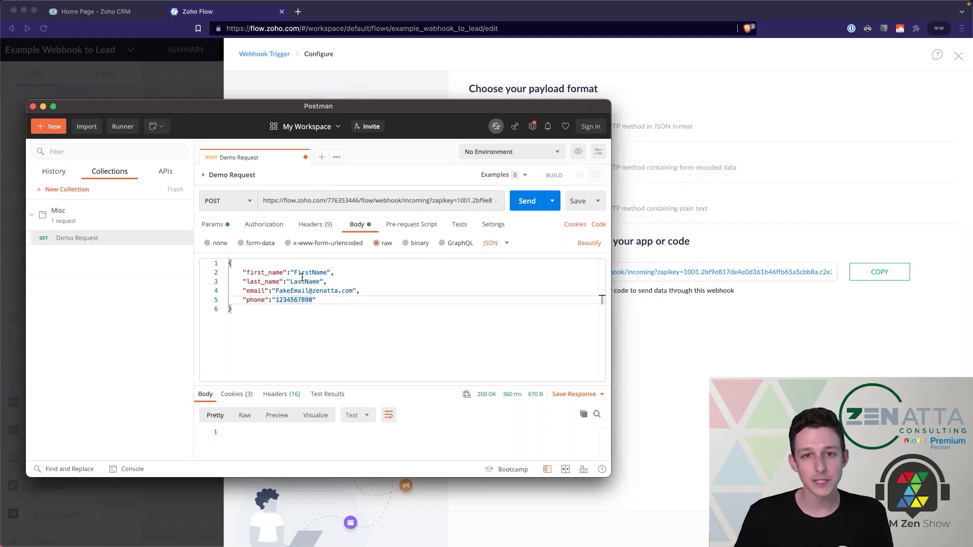
left_click_drag(262, 314, 215, 264)
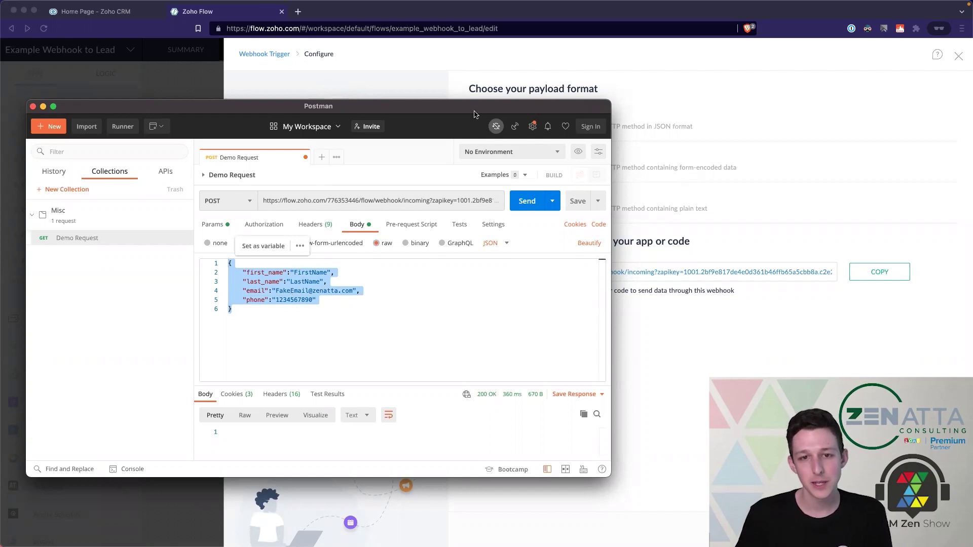
key("super+h")
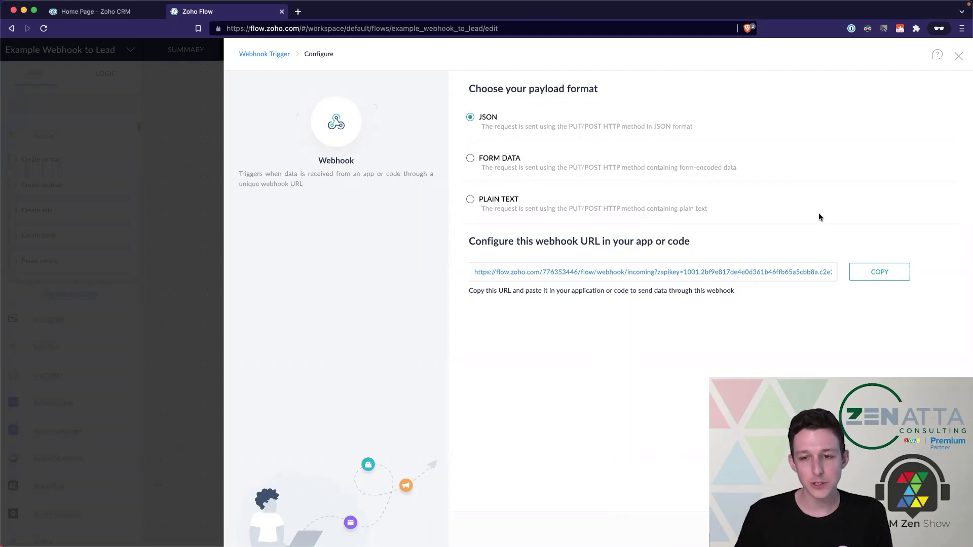
Start the webhook test so Zoho Flow listens for an incoming request.
scroll(820, 218, "down", 5)
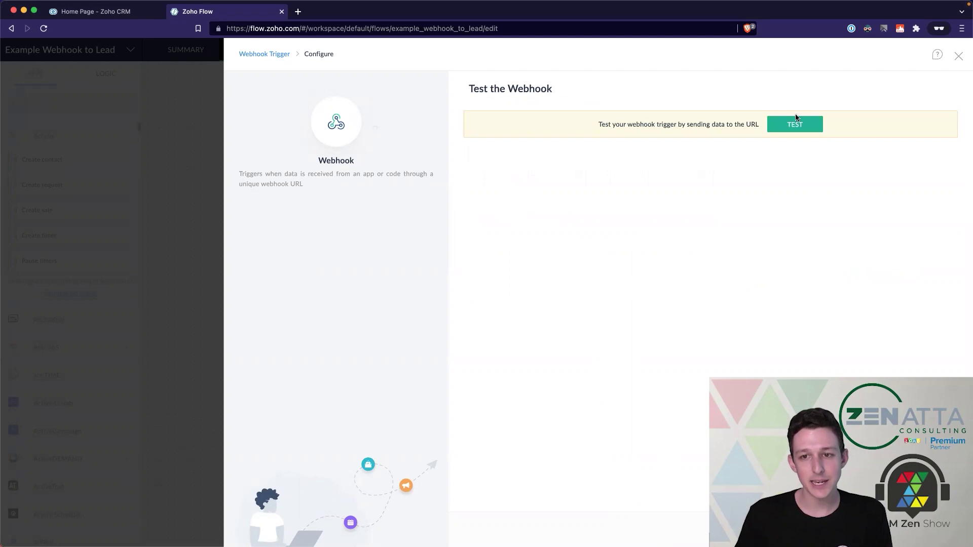
left_click(793, 127)
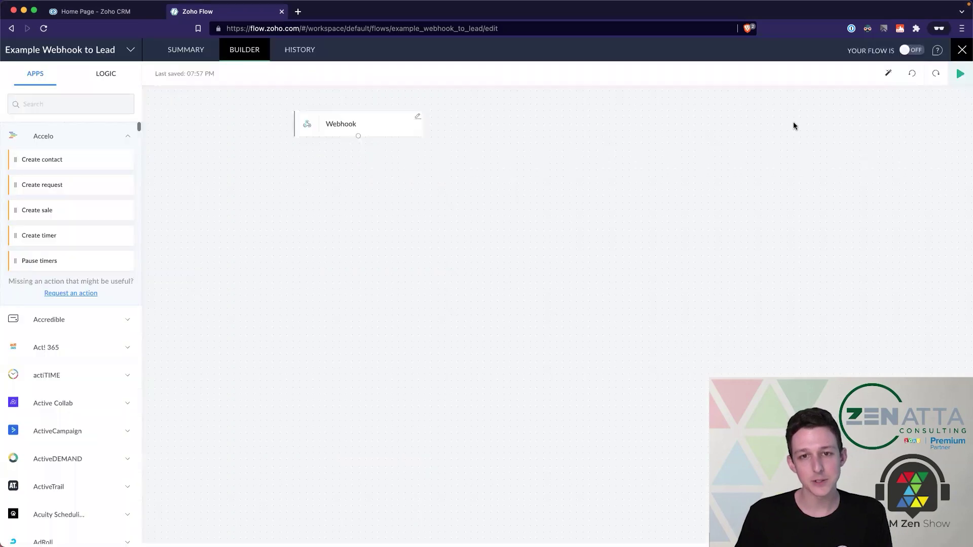
left_click(418, 122)
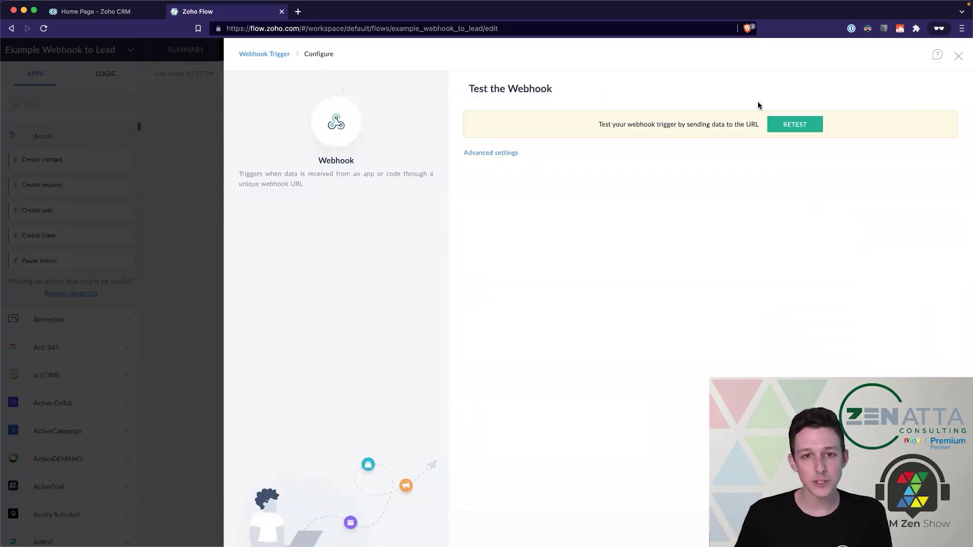
left_click(777, 126)
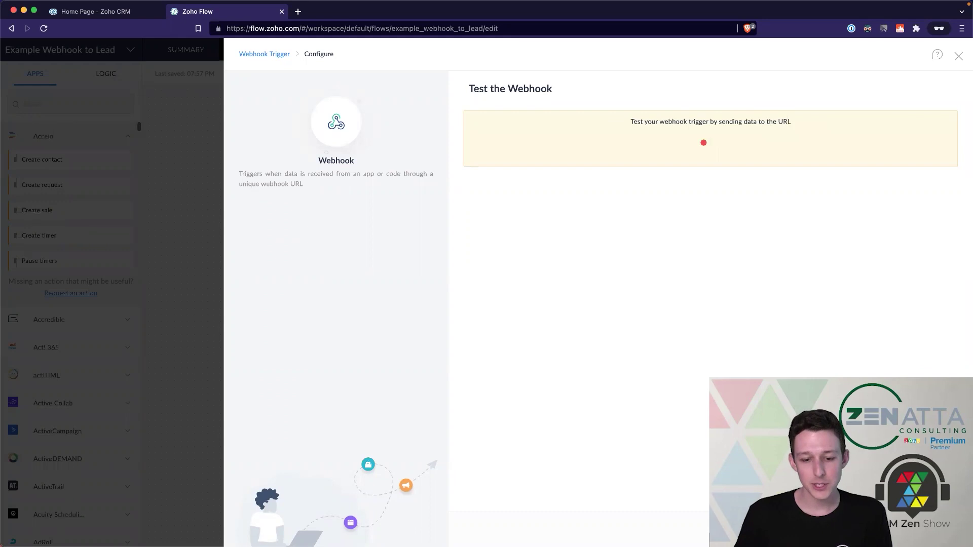
Send the Demo Request from Postman, check the received contact payload, and close the webhook settings.
key("super+Tab")
left_click_drag(438, 360, 292, 115)
left_click(454, 295)
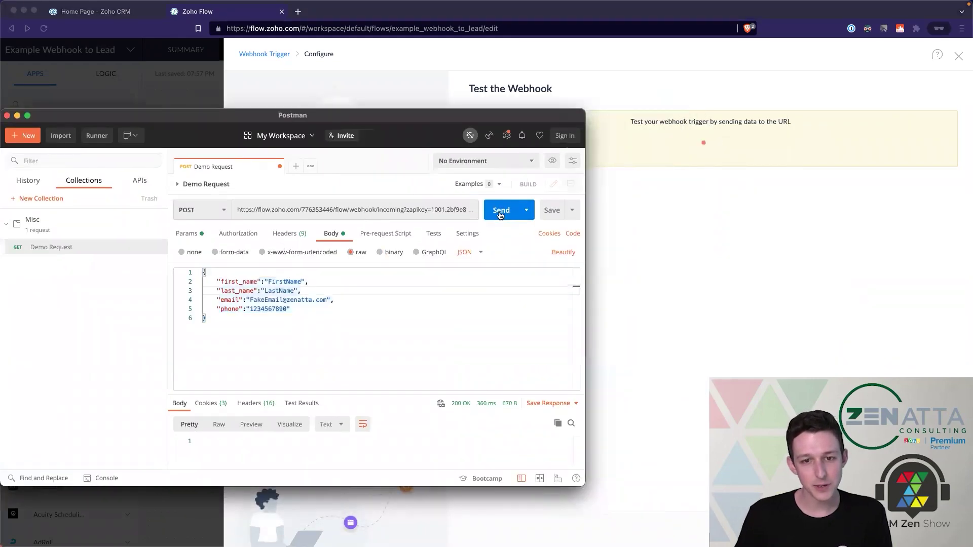
left_click(500, 211)
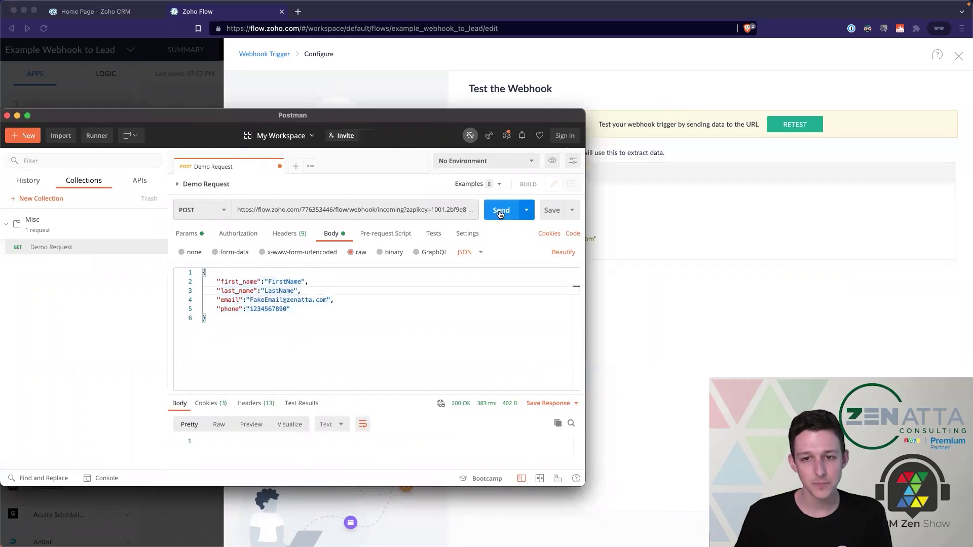
left_click(649, 208)
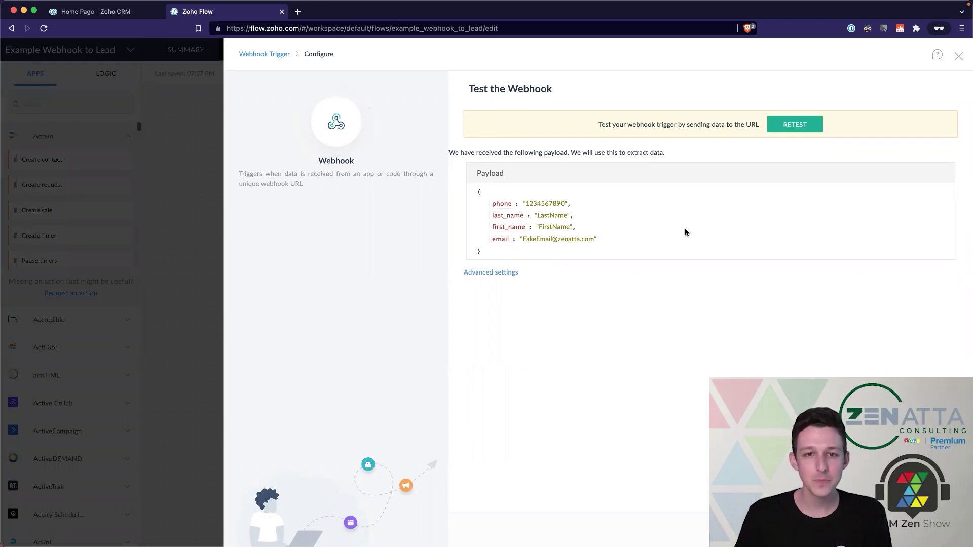
key("Escape")
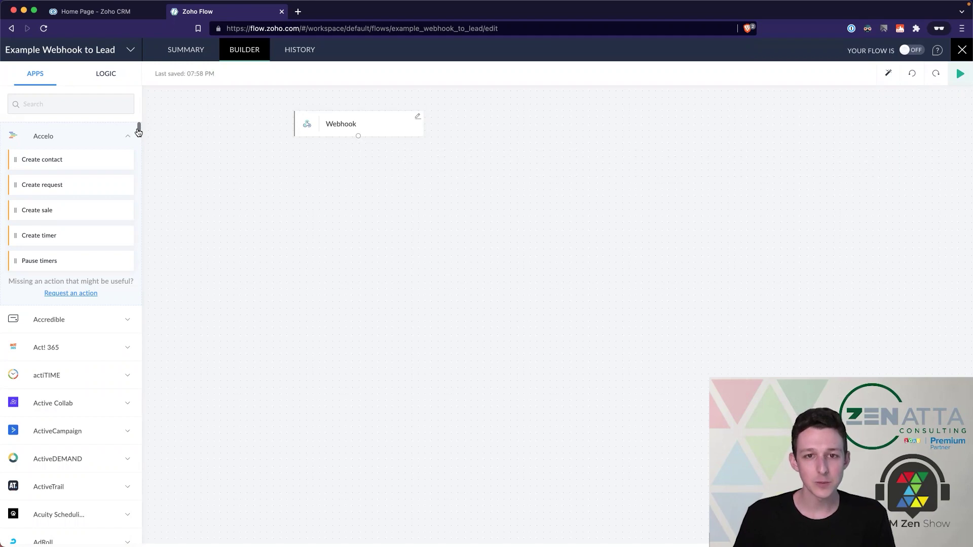
Collapse Accelo and scroll the Apps list down to Zoho CRM.
left_click(91, 137)
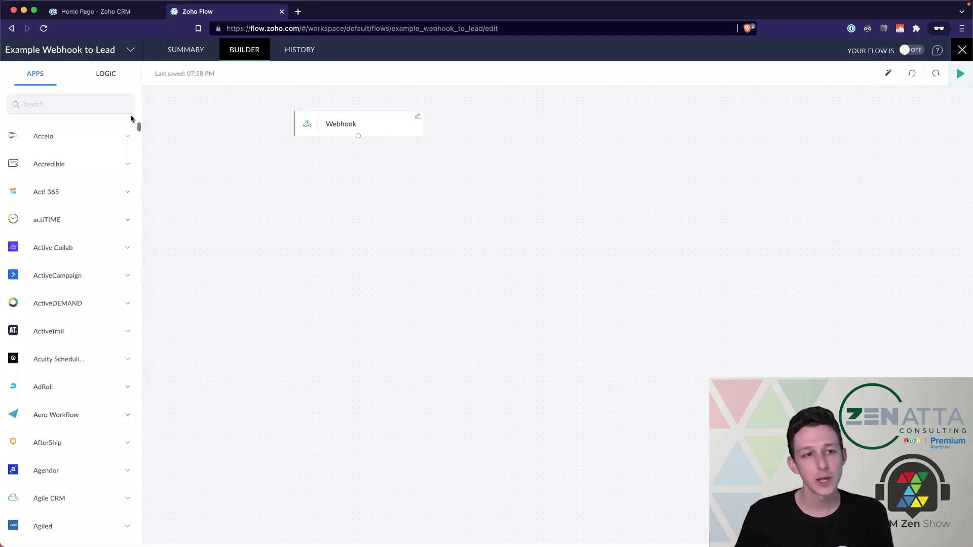
left_click_drag(137, 128, 138, 538)
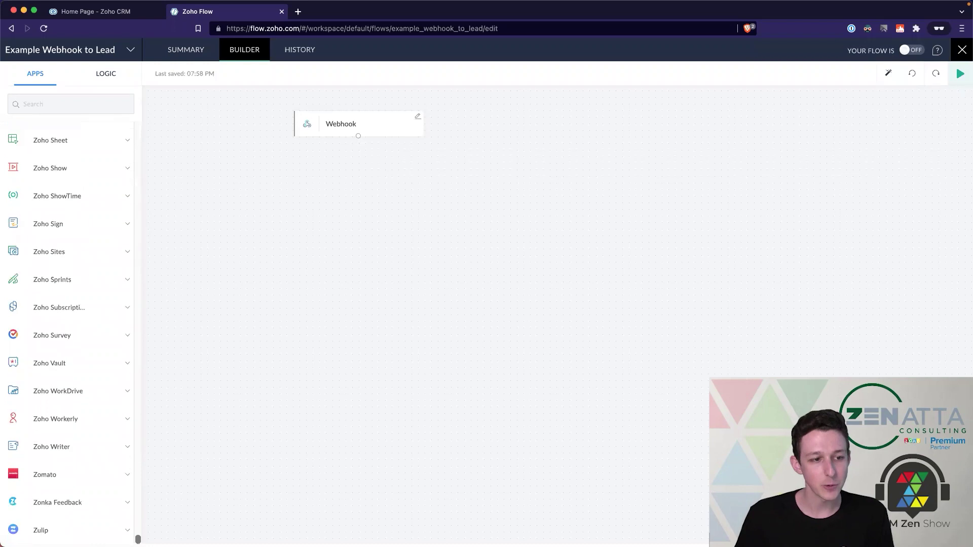
scroll(129, 115, "up", 20)
scroll(124, 157, "down", 20)
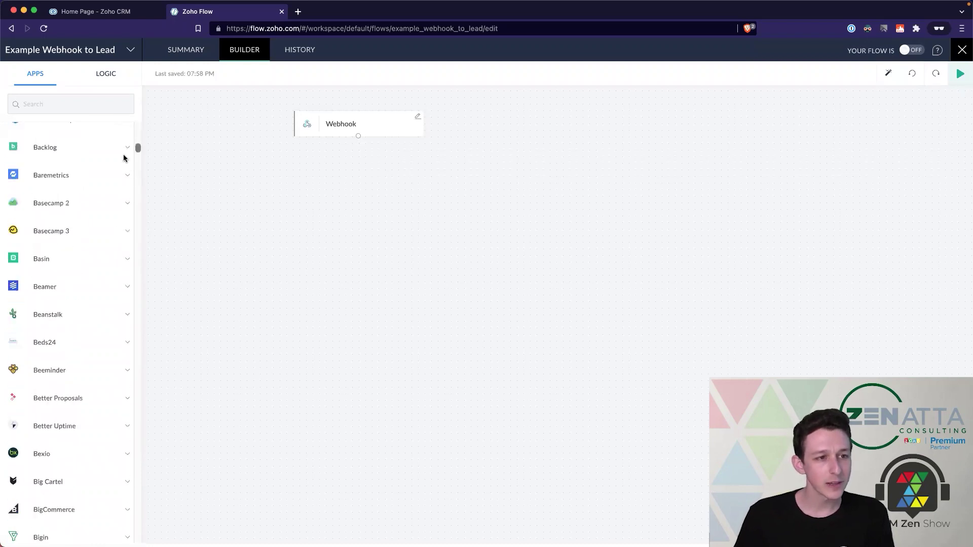
scroll(78, 255, "down", 20)
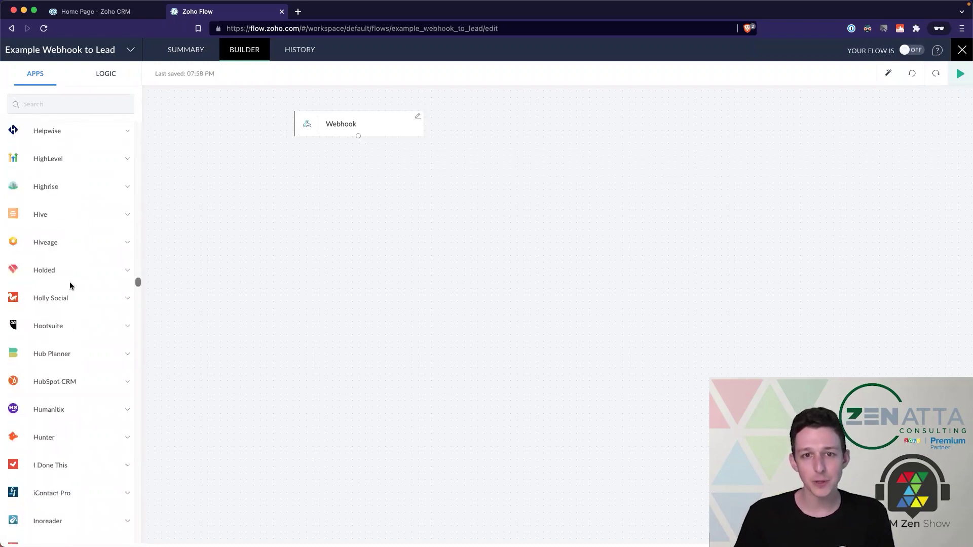
scroll(60, 325, "down", 20)
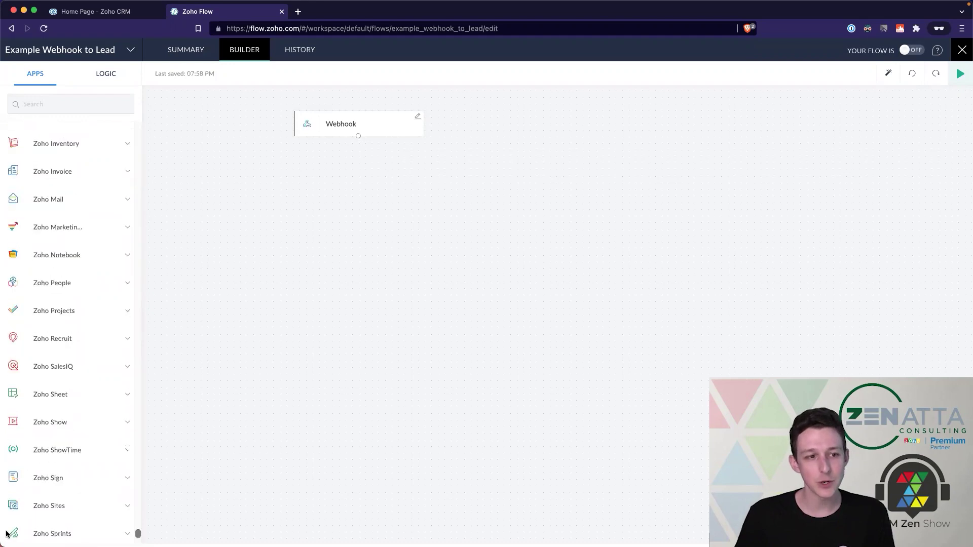
scroll(51, 380, "up", 5)
scroll(93, 374, "down", 2)
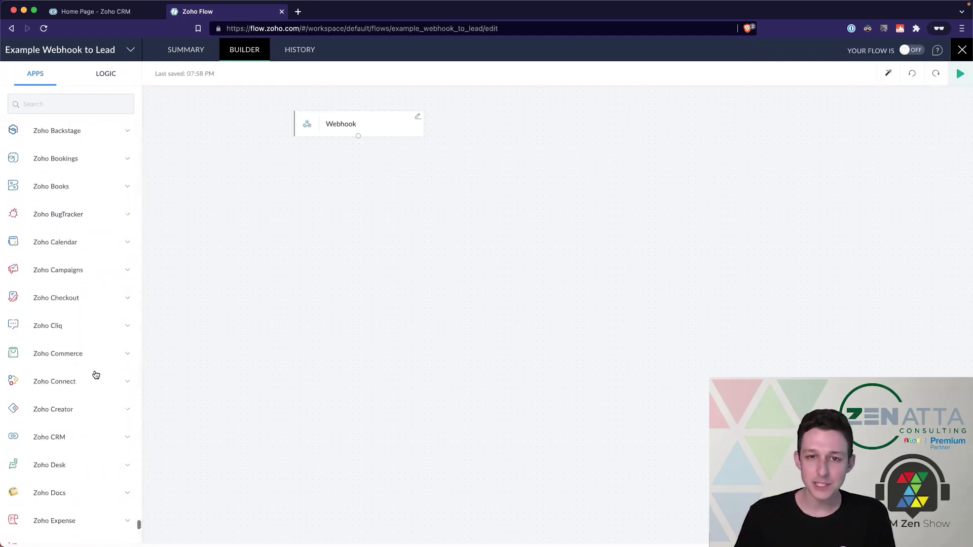
scroll(95, 375, "down", 5)
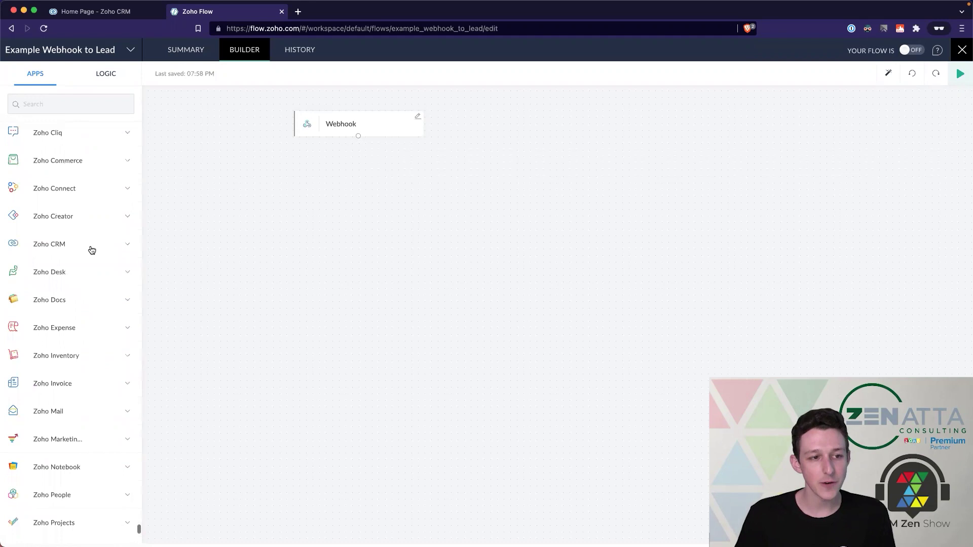
Expand Zoho CRM and browse its actions down to Fetch contact.
left_click(91, 245)
scroll(89, 290, "down", 1)
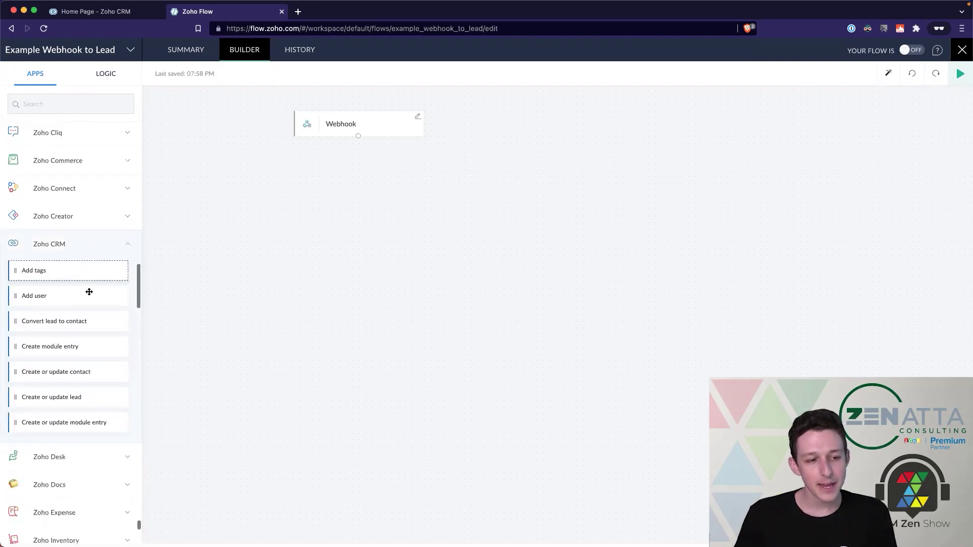
scroll(91, 286, "up", 1)
scroll(109, 232, "down", 2)
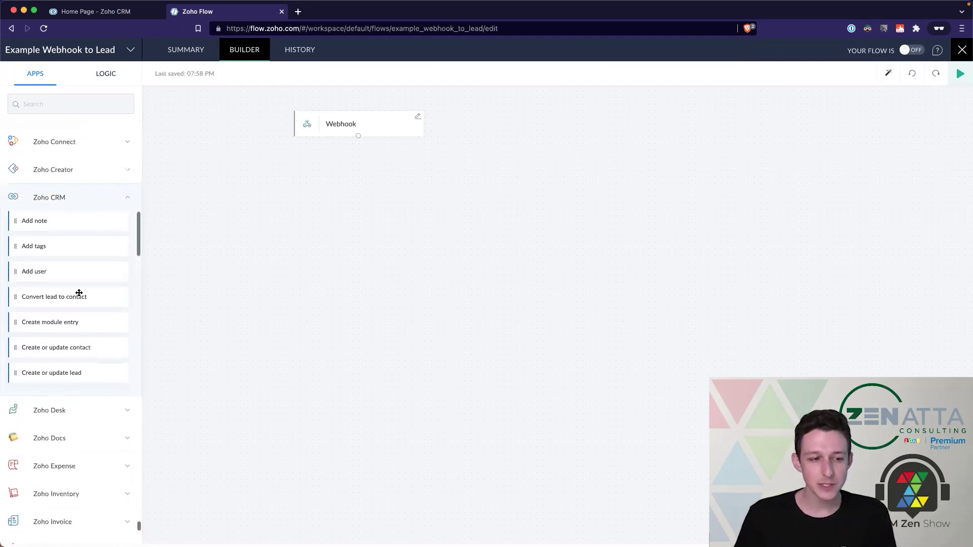
scroll(76, 298, "down", 5)
scroll(81, 293, "up", 2)
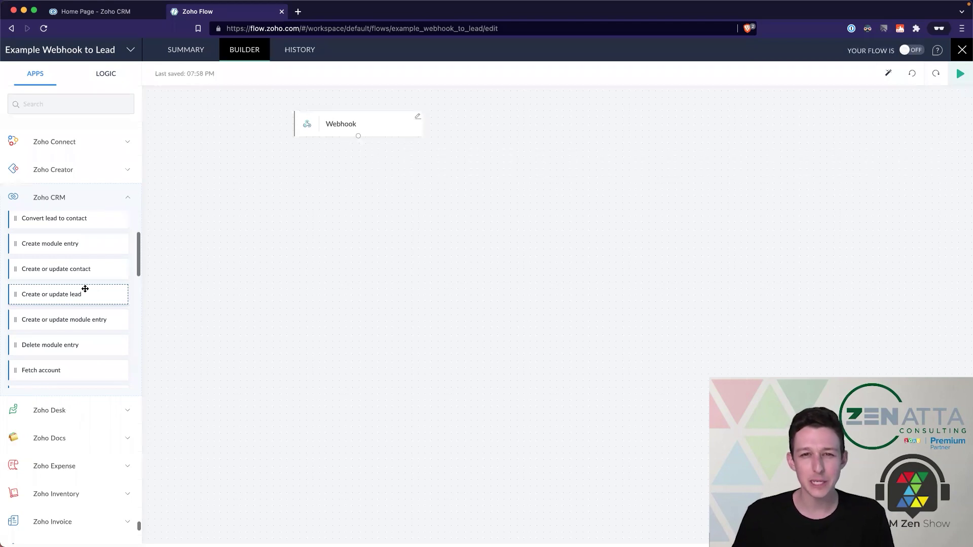
scroll(86, 289, "down", 3)
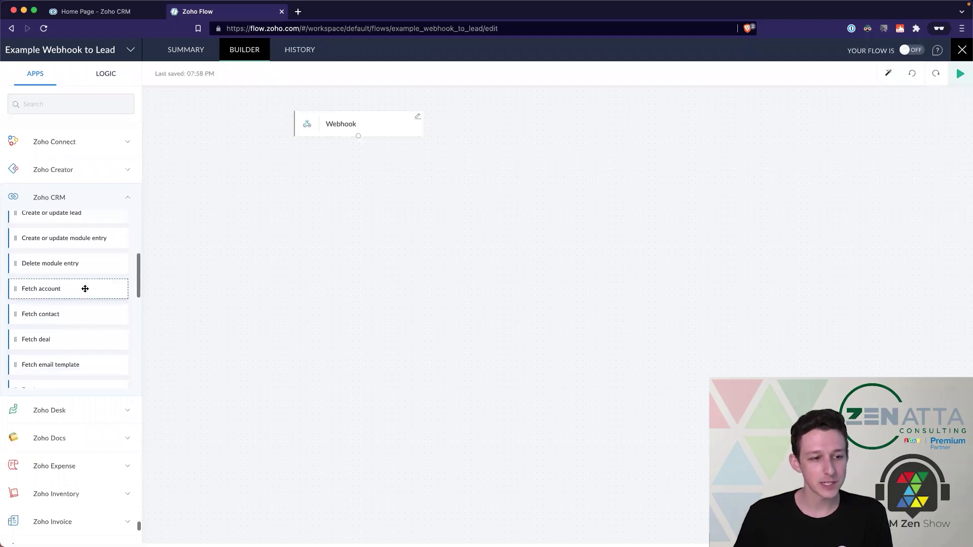
Add a Fetch contact step below the Webhook and create a connection named 'Zoho CRM'.
left_click_drag(69, 300, 374, 181)
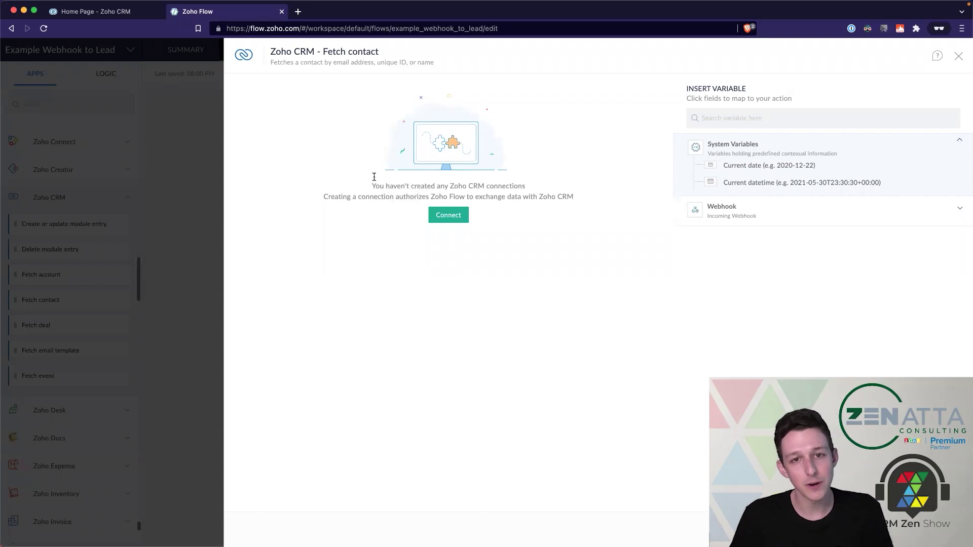
left_click(450, 216)
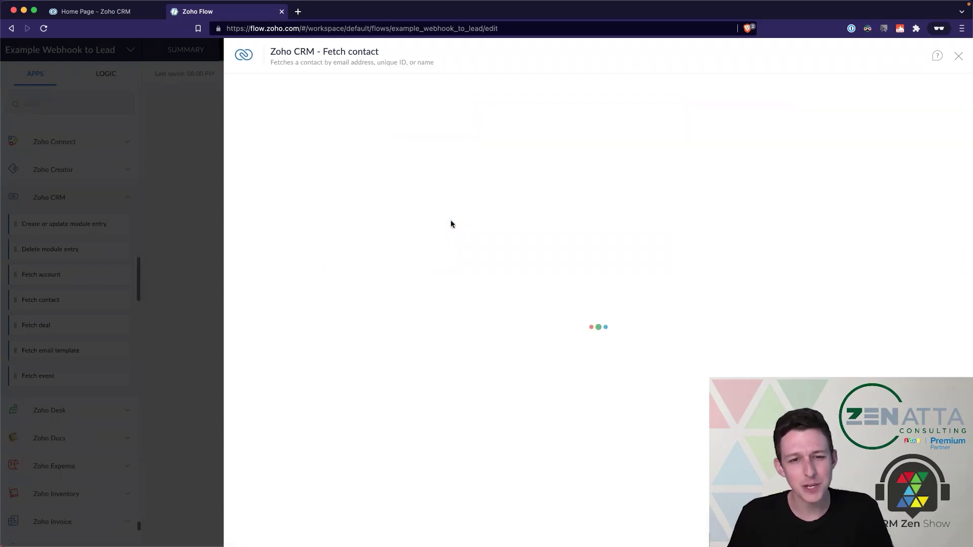
left_click(525, 194)
type("Zoho CRM")
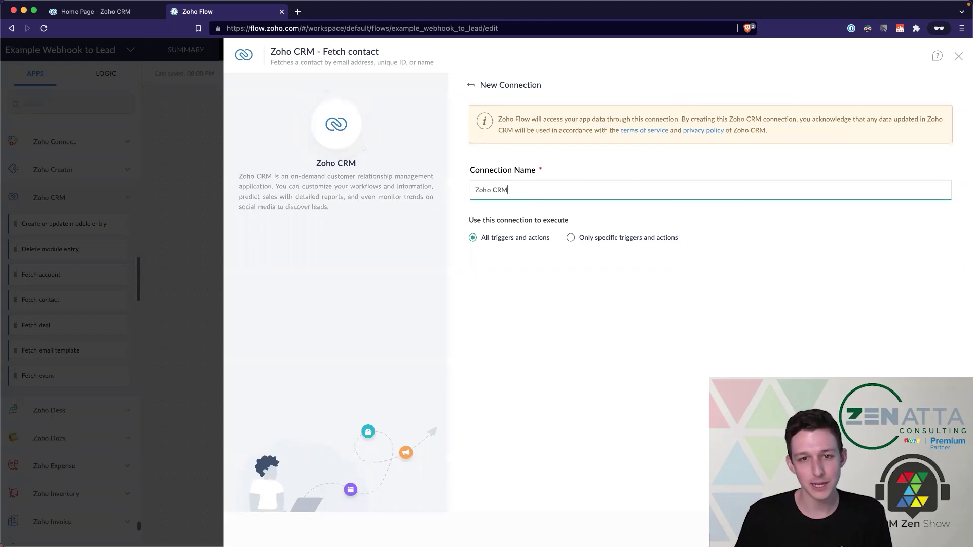
key("Return")
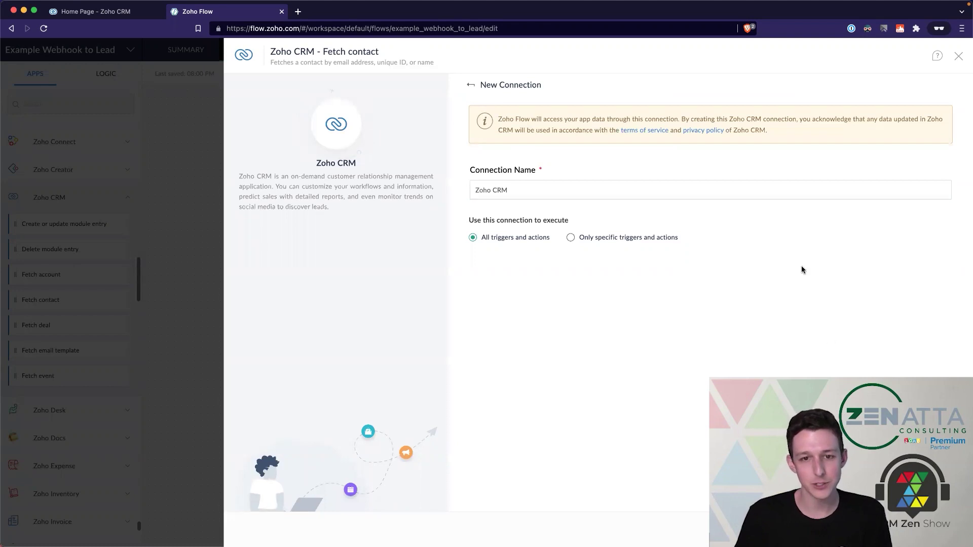
Review the Zoho Accounts consent page to authorize the Zoho CRM connection.
left_click_drag(344, 221, 336, 130)
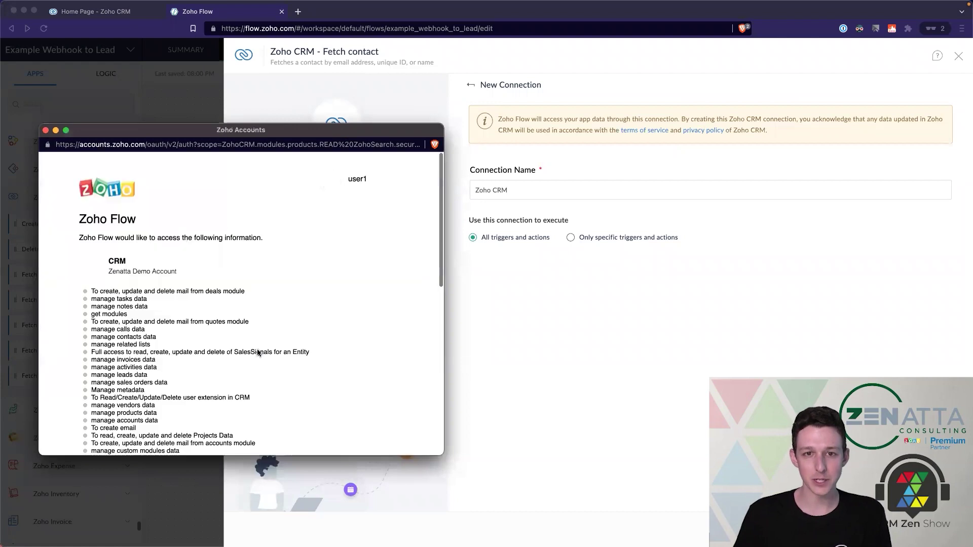
scroll(231, 251, "down", 10)
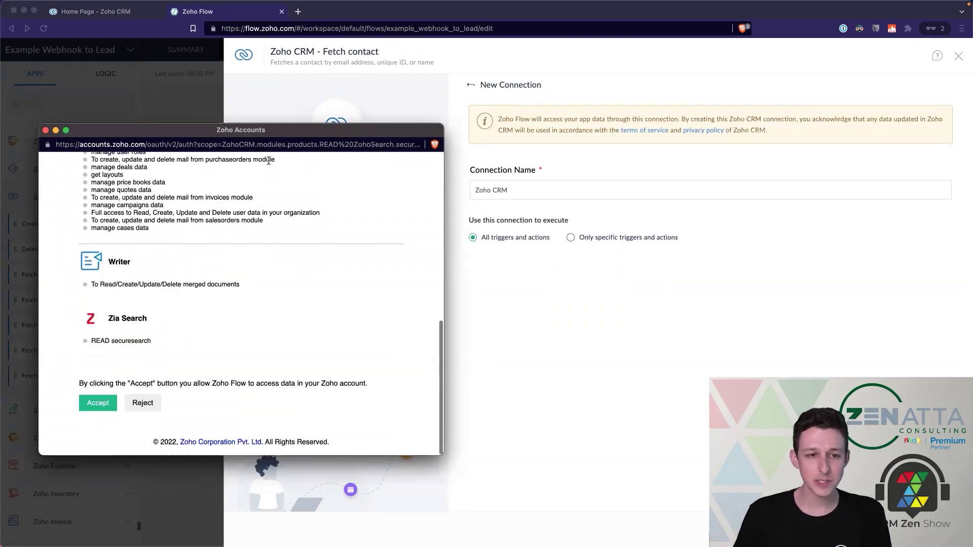
scroll(268, 223, "up", 10)
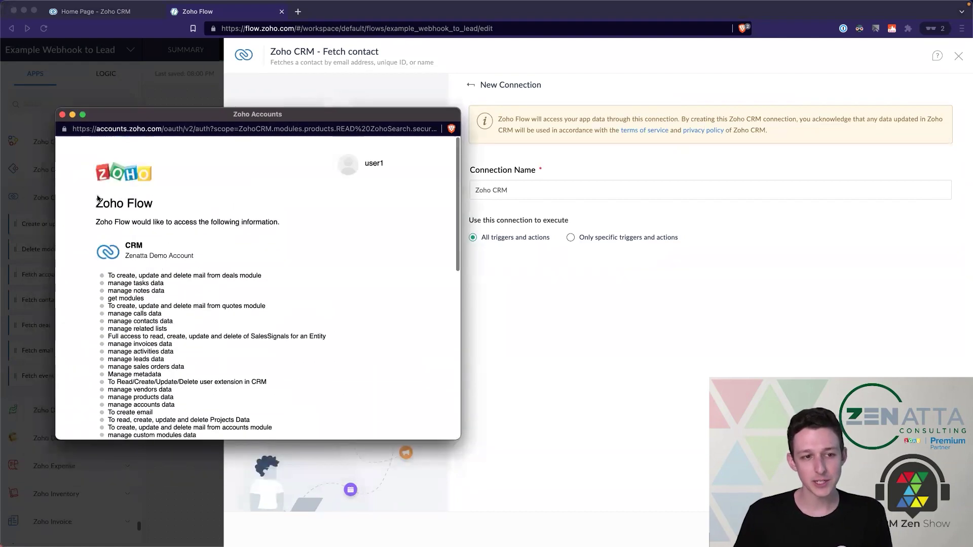
scroll(170, 224, "down", 10)
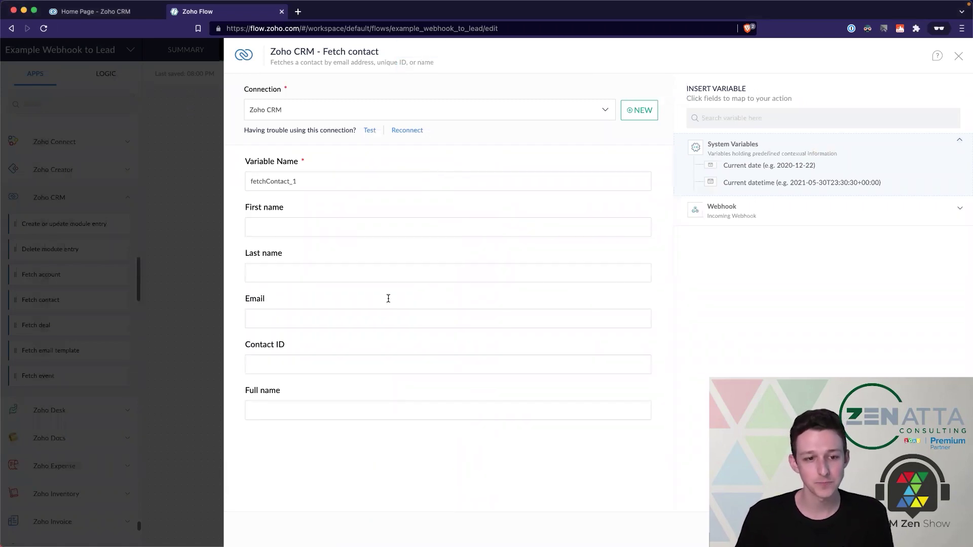
Set Fetch contact's Email lookup to the webhook Payload > Email variable and save it.
left_click(321, 318)
left_click(716, 223)
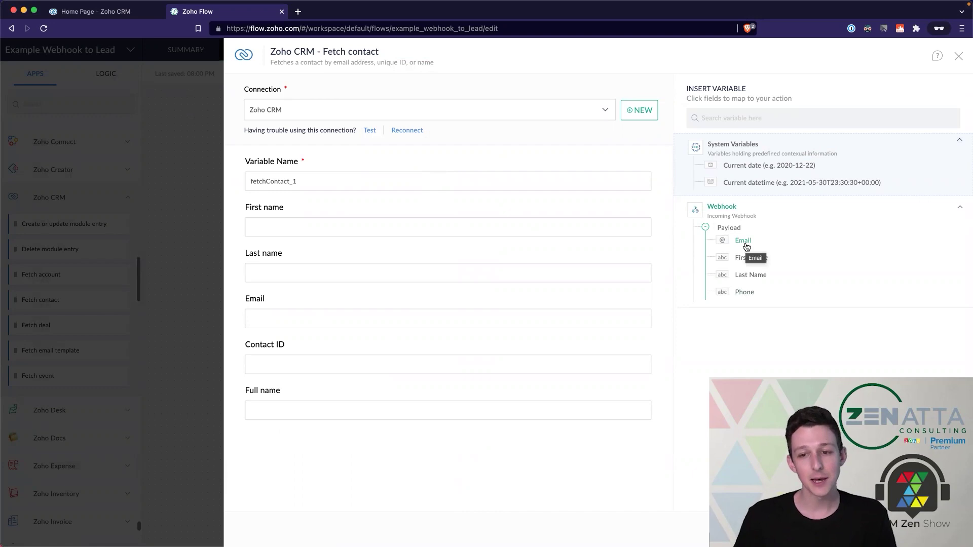
left_click(743, 242)
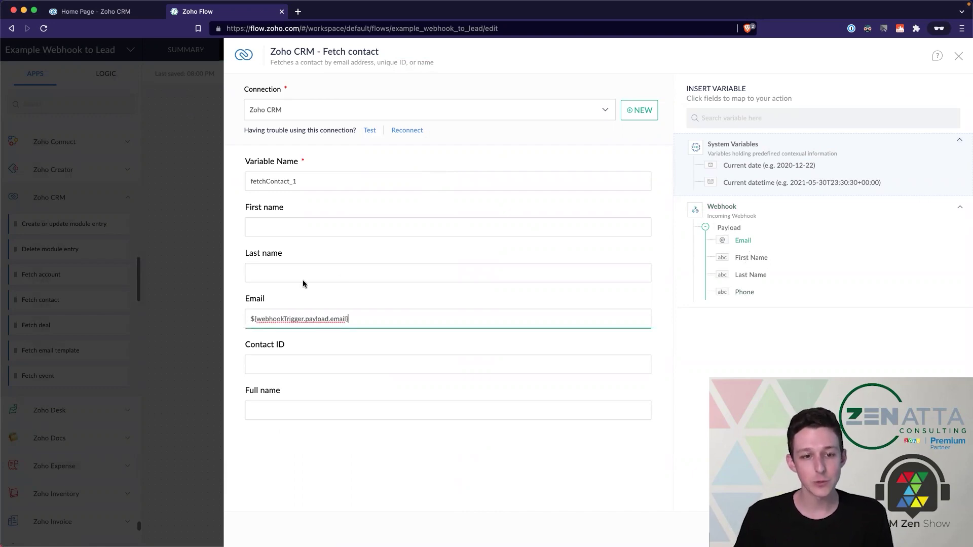
left_click(567, 300)
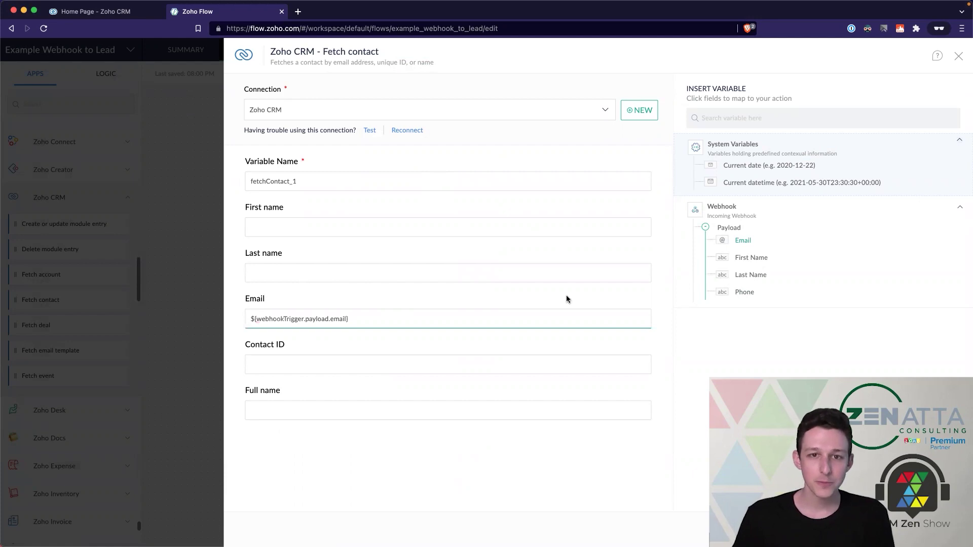
key("Escape")
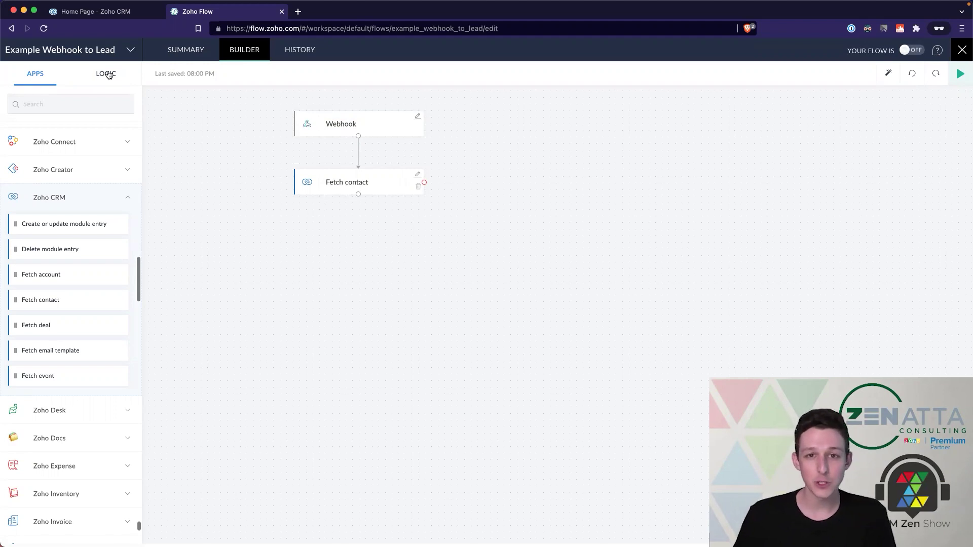
Add a Decision step from the Logic blocks below Fetch contact.
left_click(106, 74)
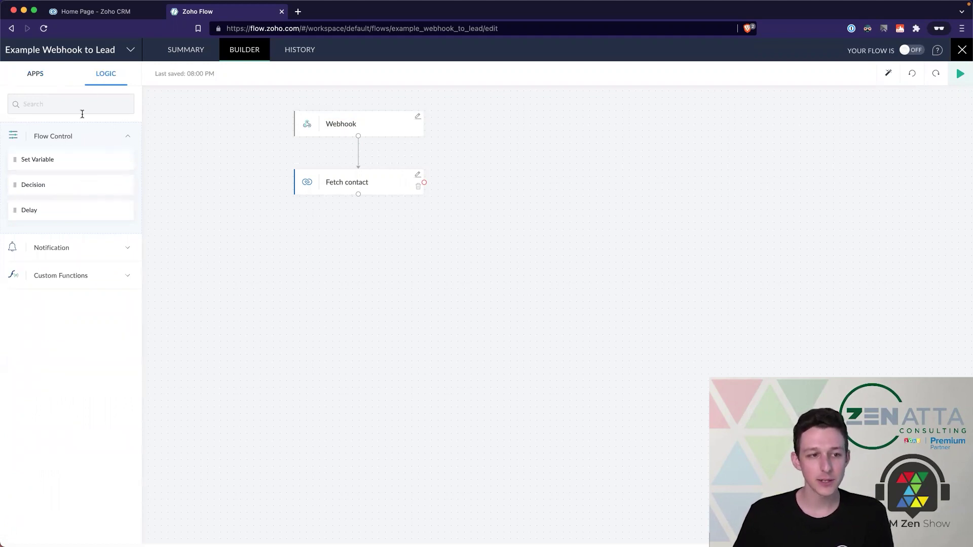
left_click_drag(82, 184, 360, 242)
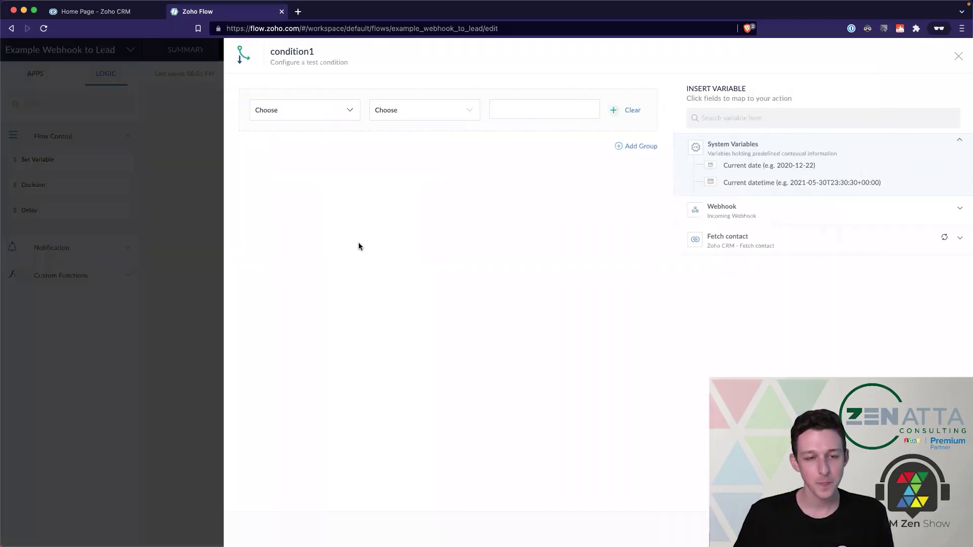
left_click(352, 113)
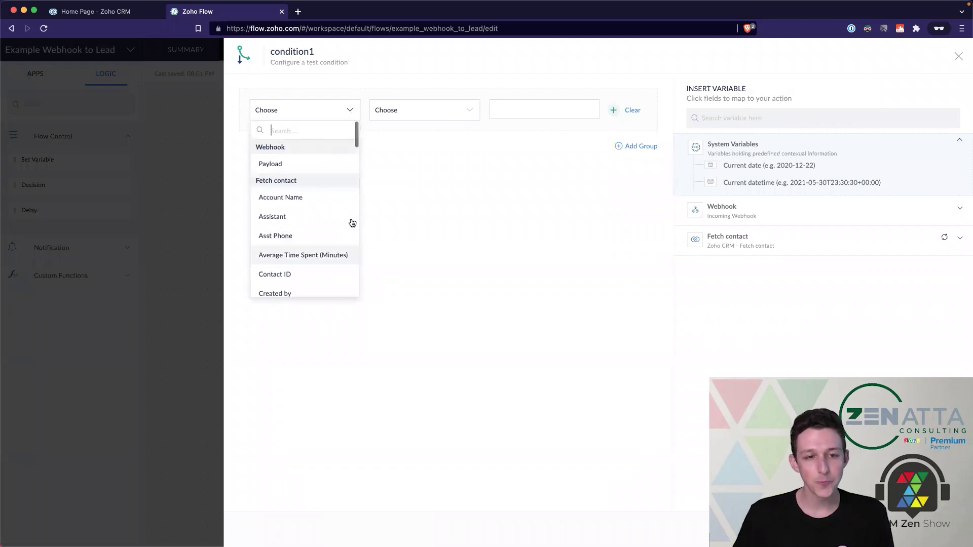
left_click(260, 182)
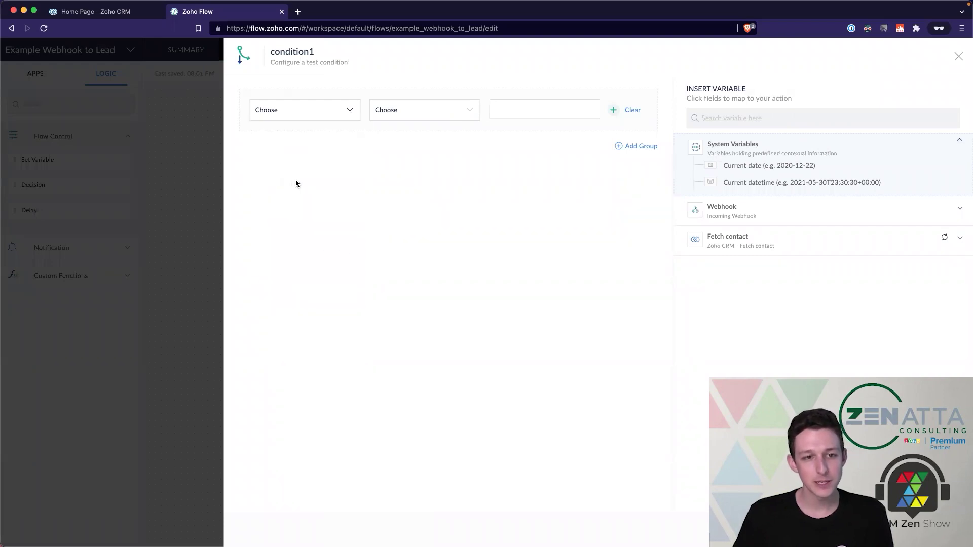
left_click(354, 117)
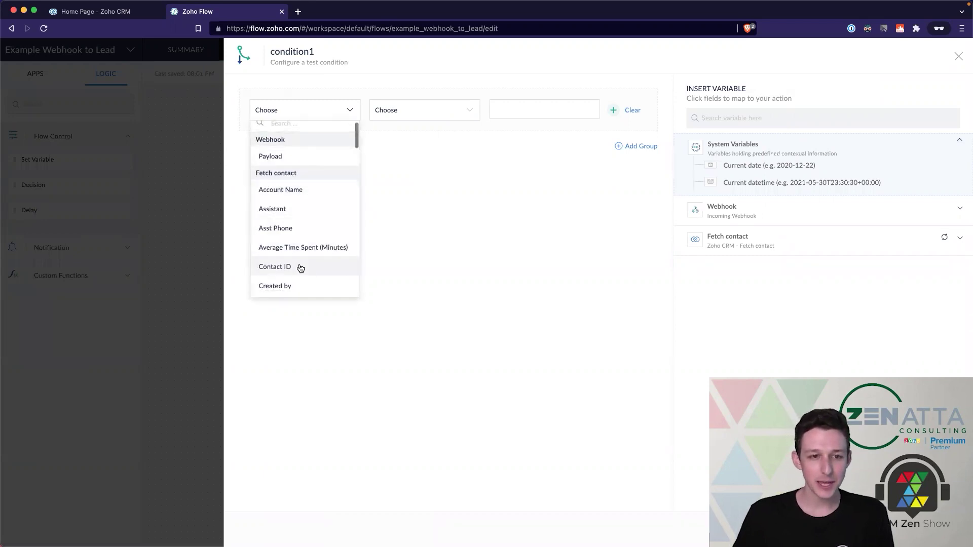
scroll(300, 268, "down", 2)
scroll(303, 240, "down", 1)
scroll(311, 254, "up", 1)
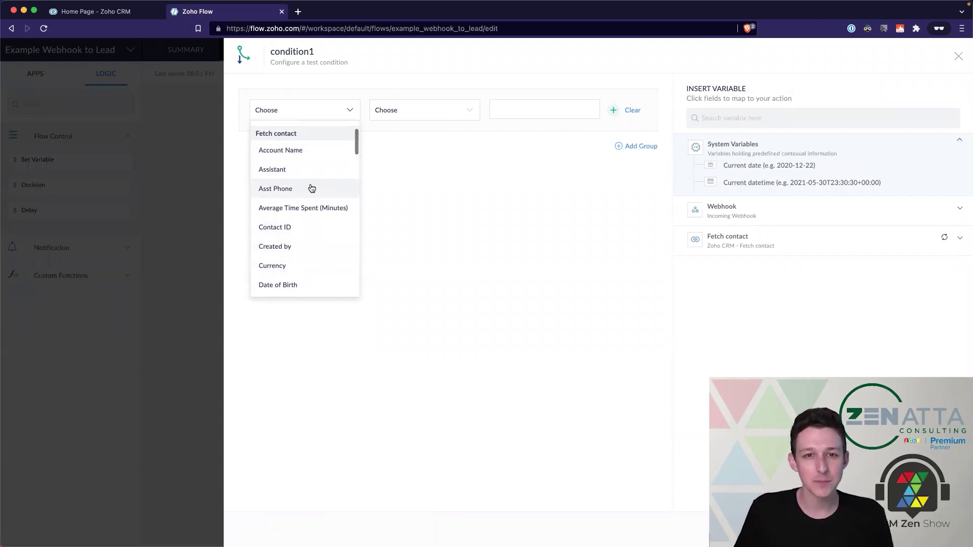
Set condition1 to Contact ID 'is not null' and save it.
left_click(306, 226)
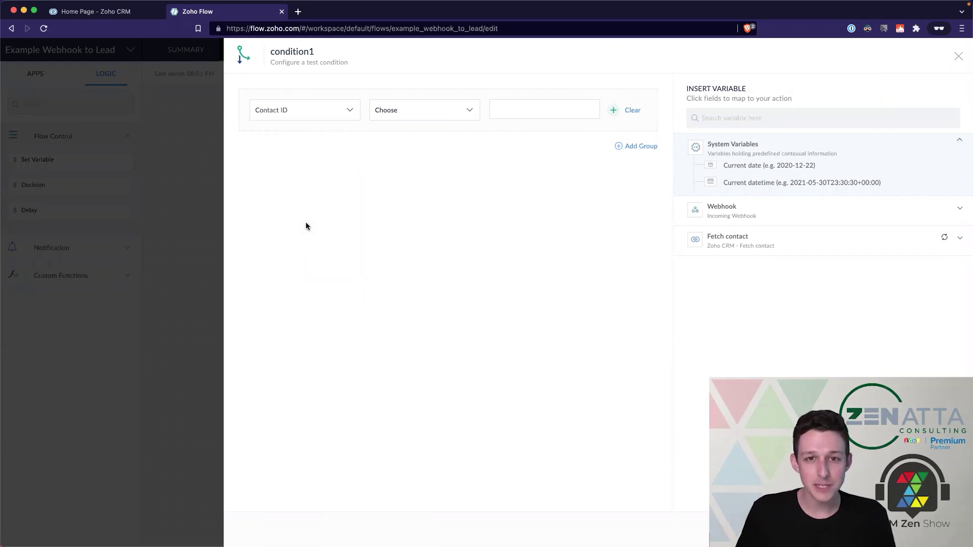
left_click(449, 125)
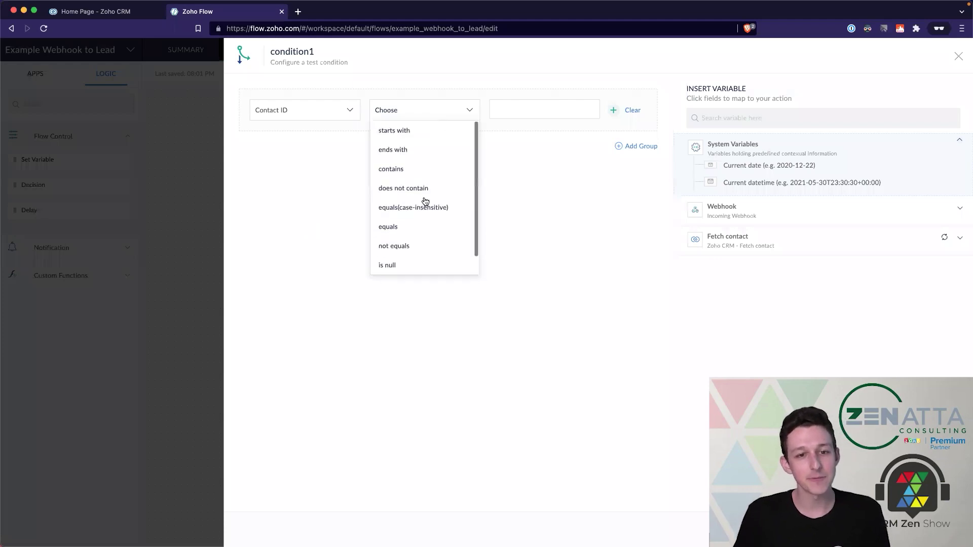
scroll(405, 253, "down", 1)
left_click(407, 265)
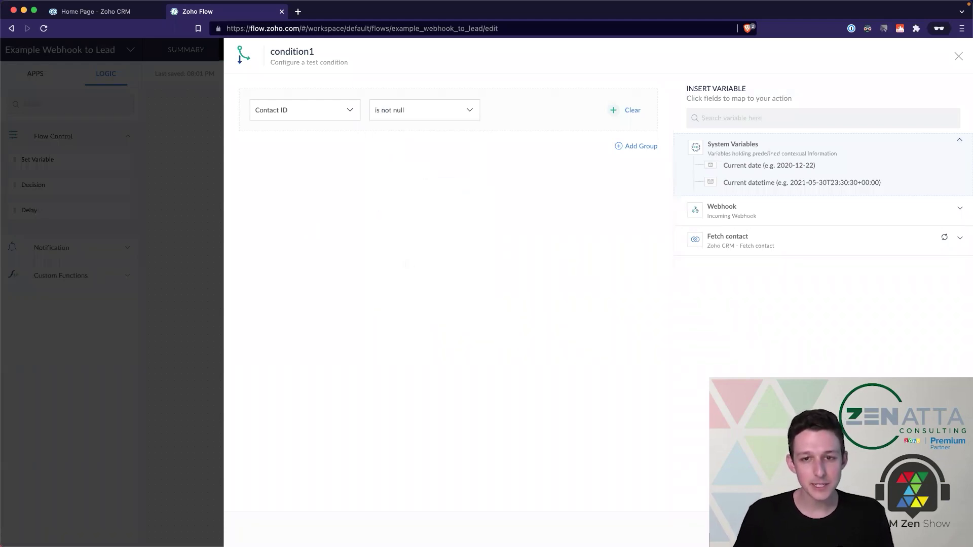
left_click(937, 528)
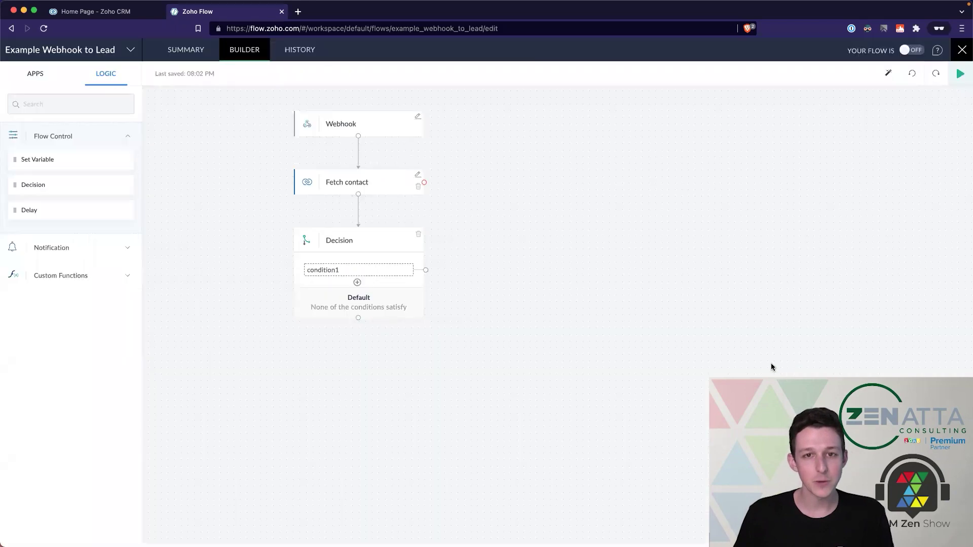
Rename the first Decision condition to 'Contact Exists'.
left_click(316, 270)
type("Contact Exists")
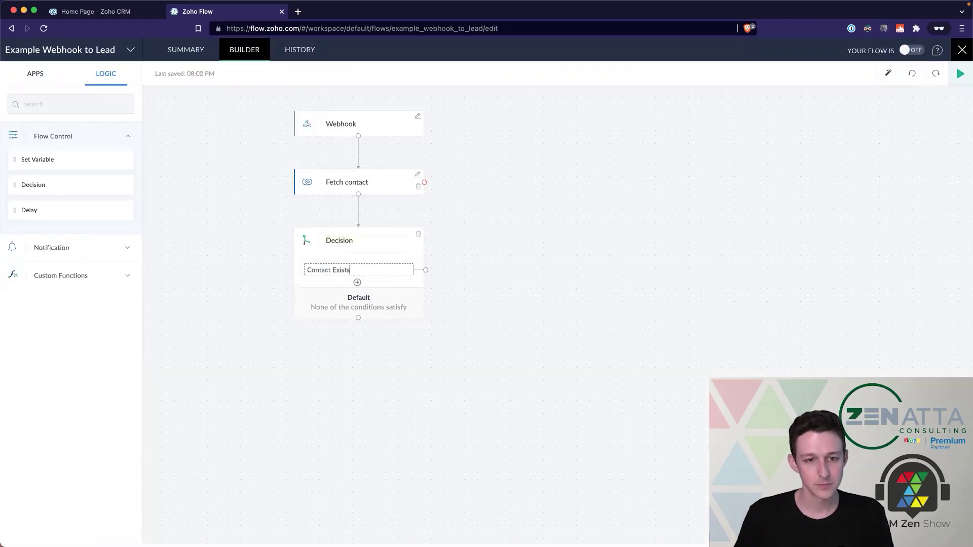
key("Return")
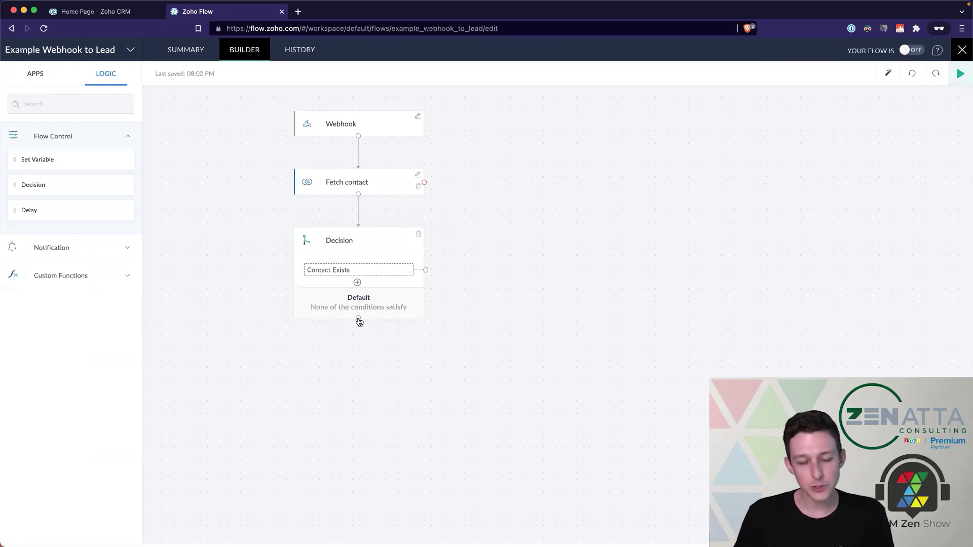
Add a second Decision condition requiring that Contact ID is null.
left_click_drag(359, 321, 359, 370)
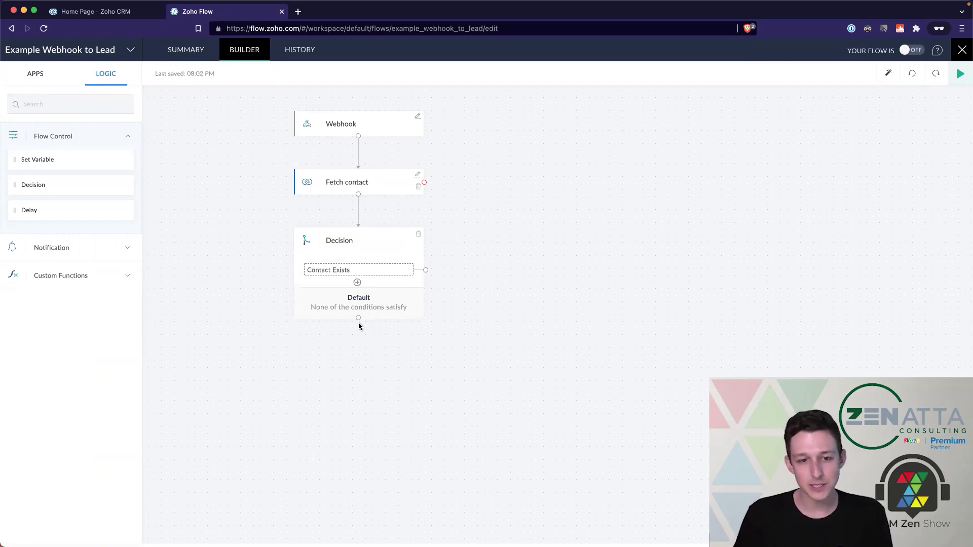
left_click(358, 282)
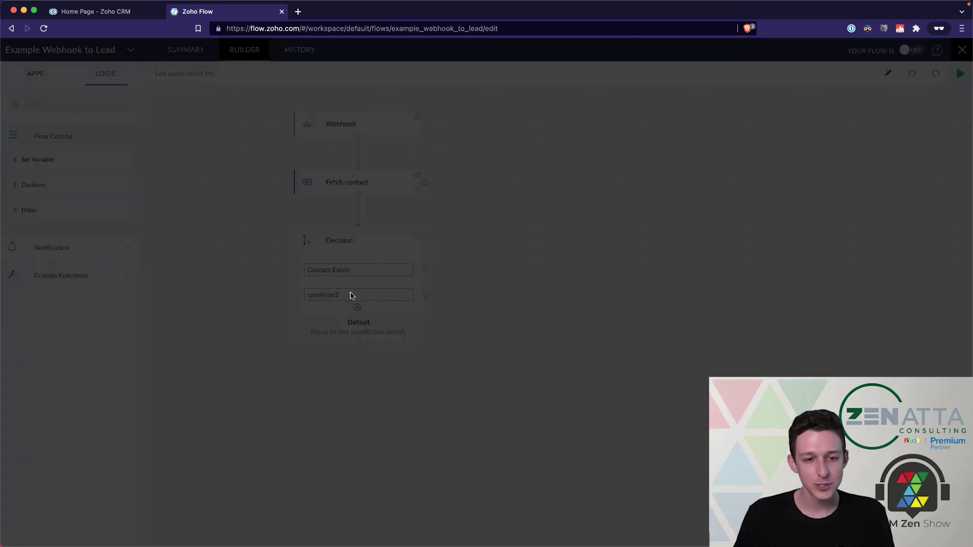
left_click(347, 111)
type("cont")
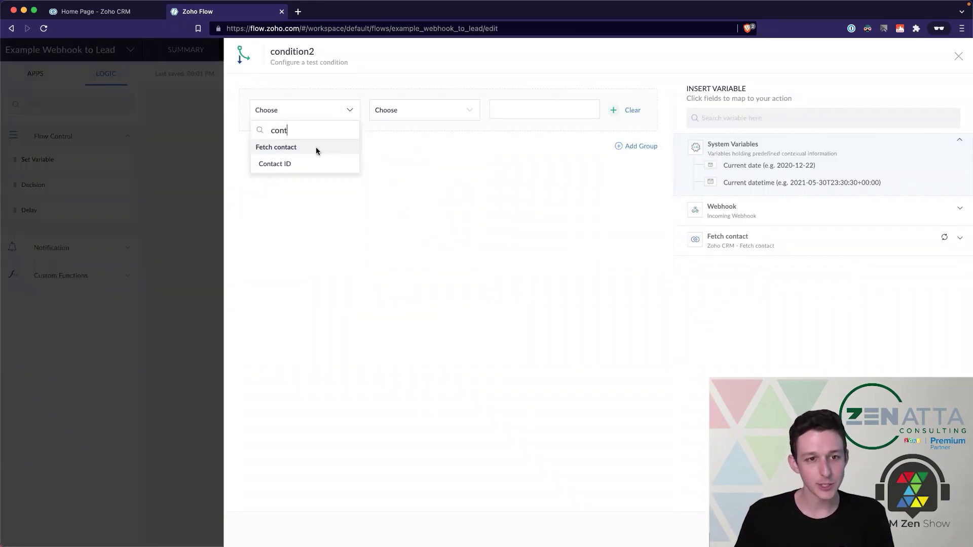
left_click(310, 167)
left_click(437, 104)
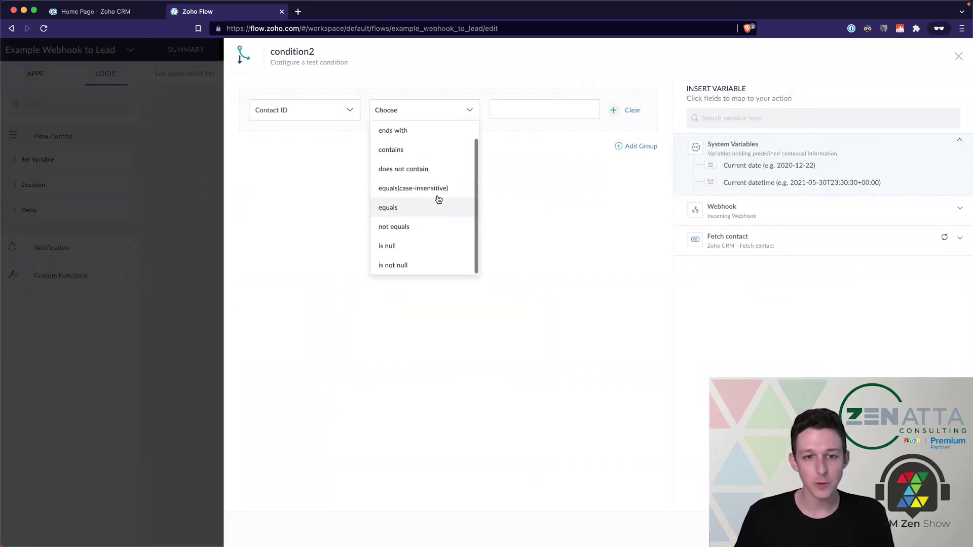
left_click(430, 249)
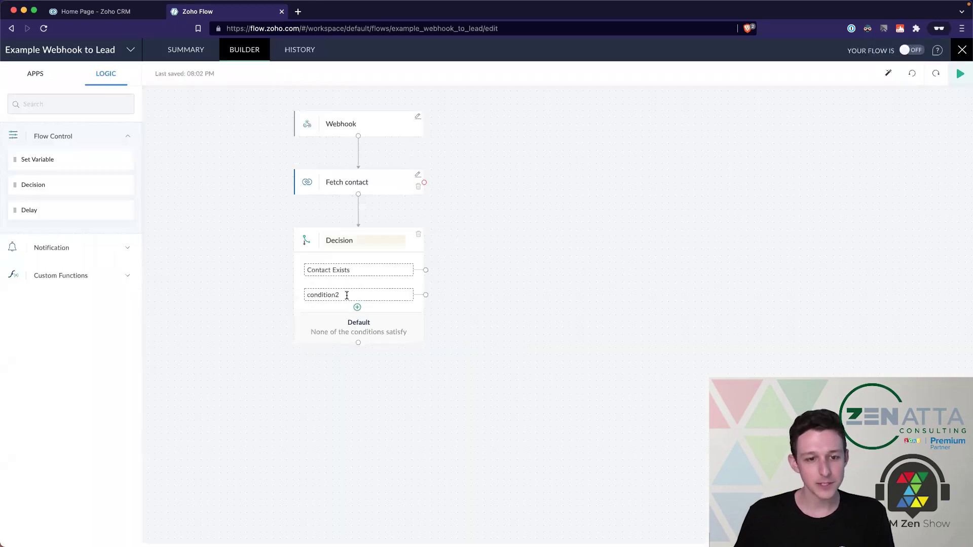
left_click(313, 296)
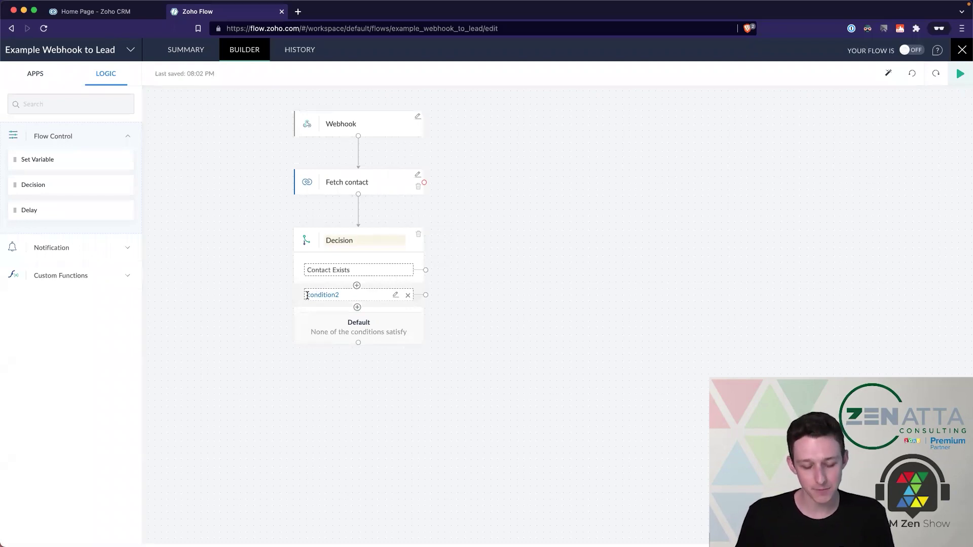
Rename the second condition to 'Contact Does Not Exist' and show the Apps list.
double_click(307, 295)
type("Contact Does ")
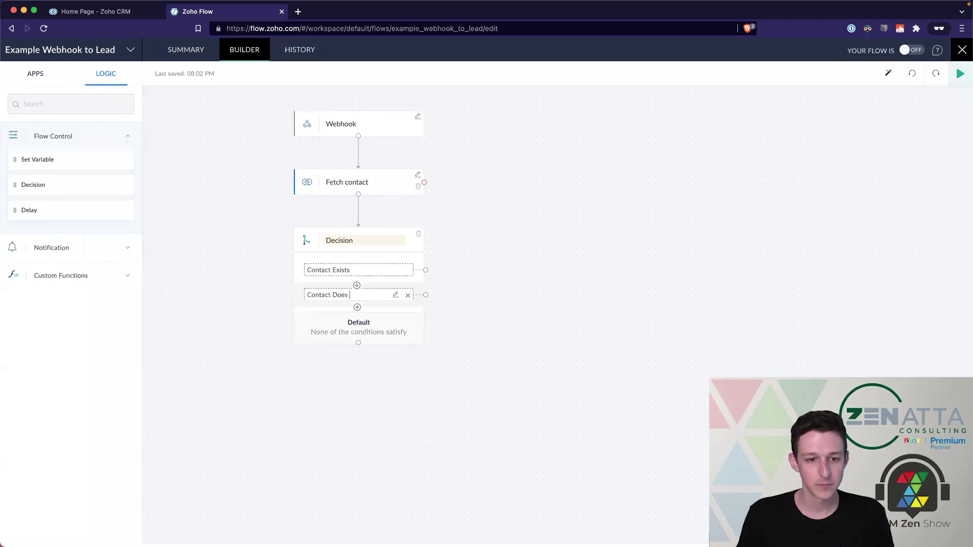
type("Not Exist")
left_click(543, 292)
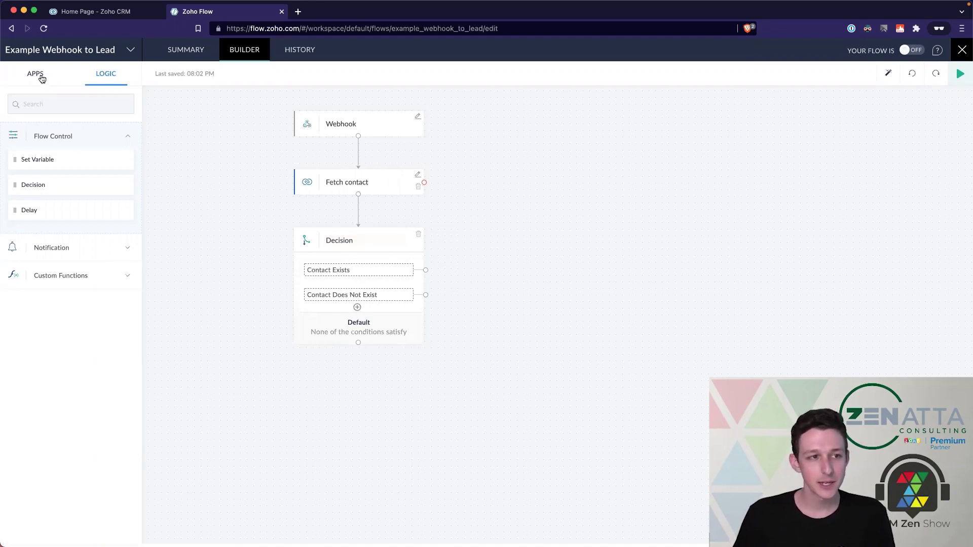
left_click(424, 271)
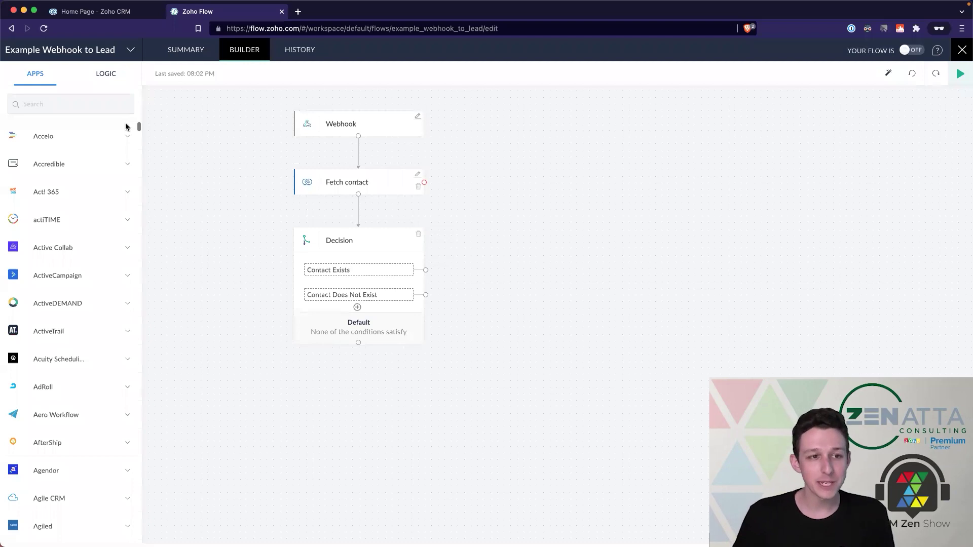
Expand Zoho CRM in the apps list and drag Create or update lead onto the canvas.
scroll(130, 127, "down", 2)
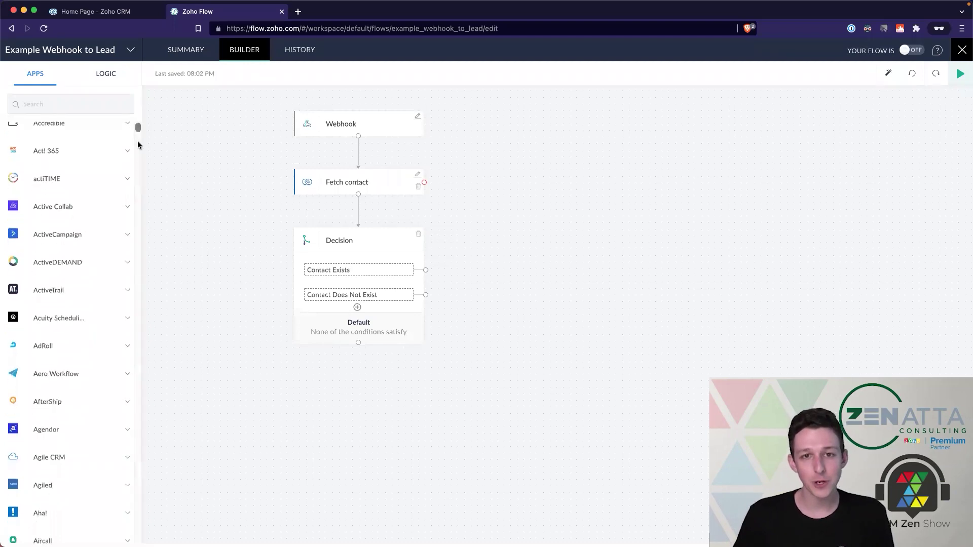
scroll(124, 245, "down", 20)
left_click(122, 507)
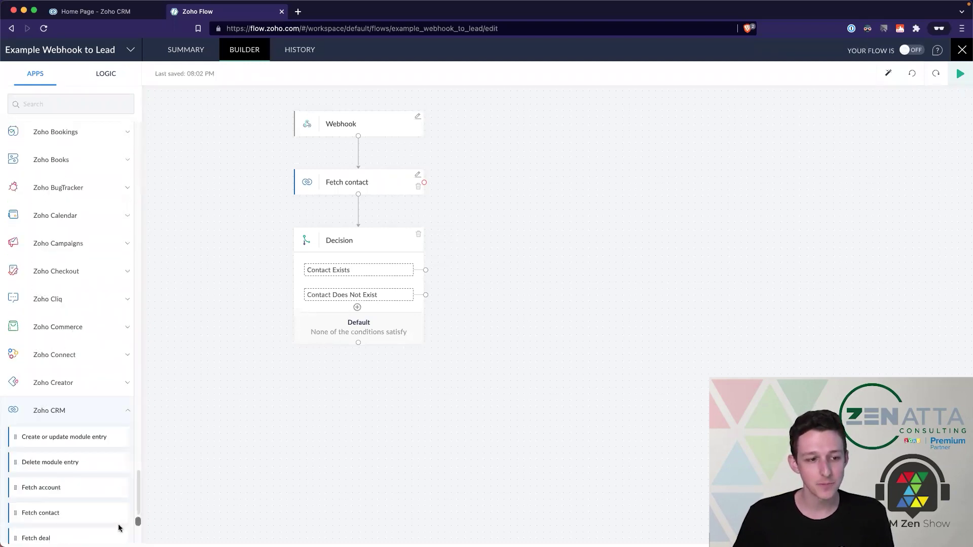
scroll(118, 528, "down", 8)
scroll(73, 207, "up", 4)
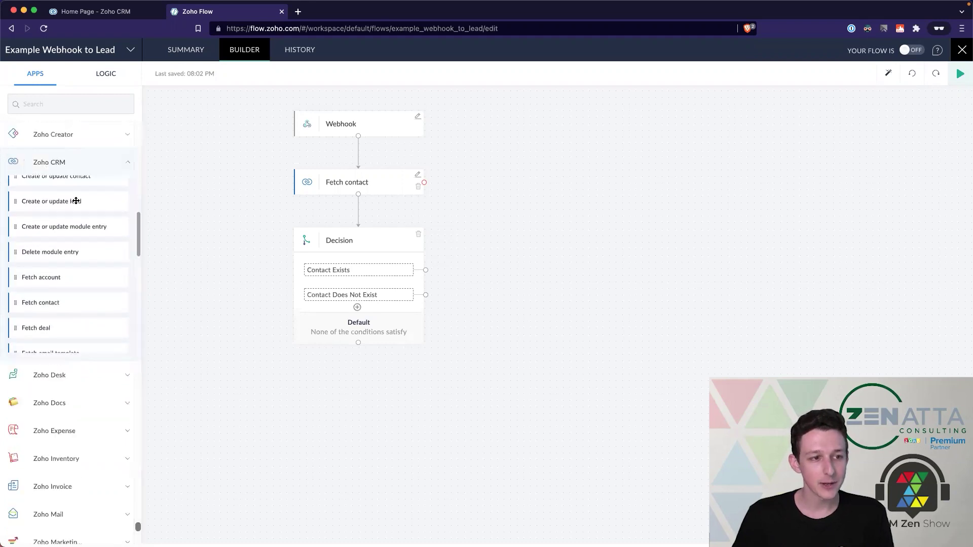
scroll(76, 202, "up", 5)
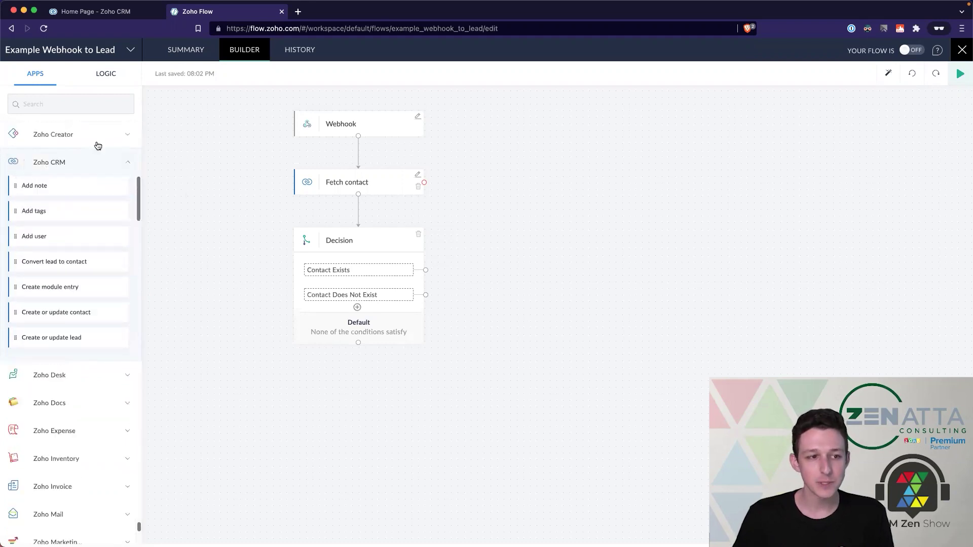
scroll(78, 284, "up", 1)
scroll(80, 289, "down", 5)
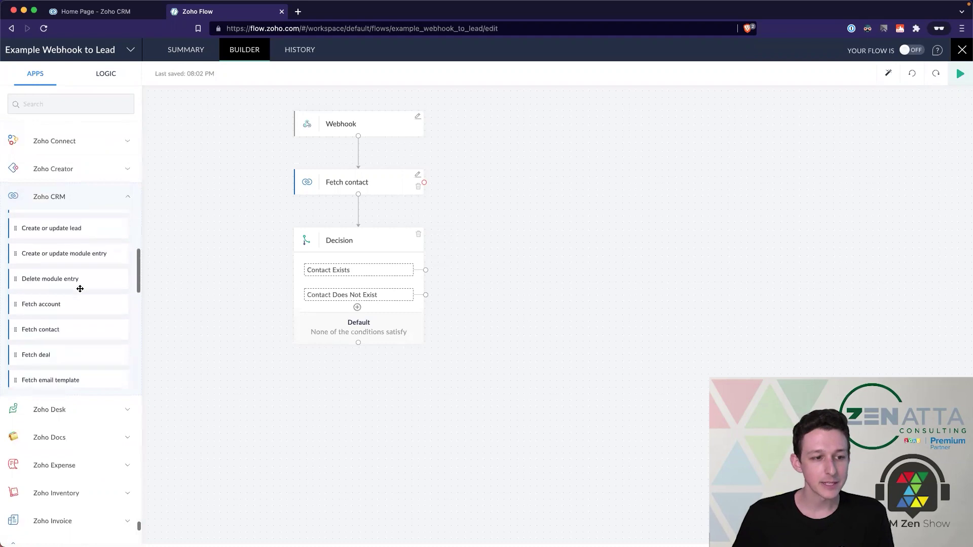
scroll(80, 289, "up", 2)
left_click_drag(89, 267, 706, 446)
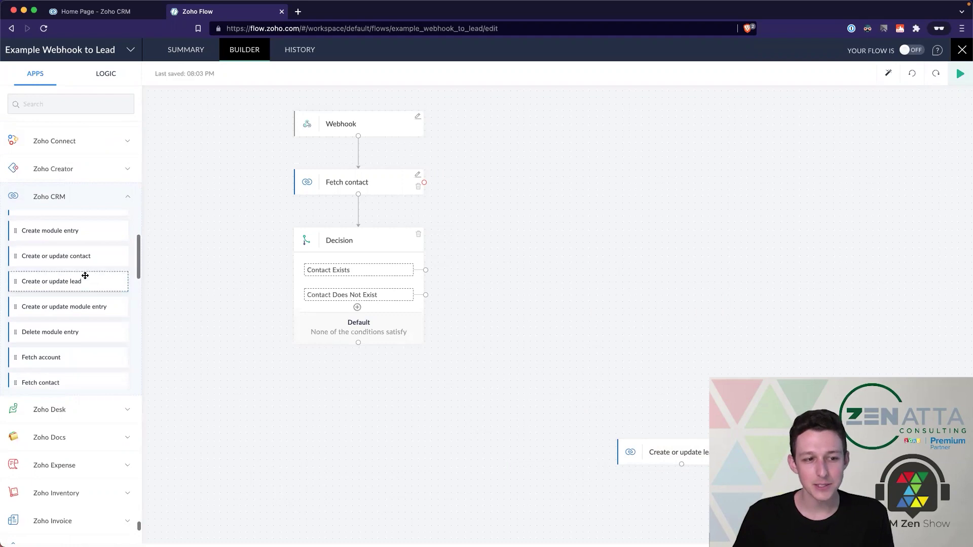
Place the lead step below Decision and link the Contact Does Not Exist branch to it.
scroll(71, 307, "up", 1)
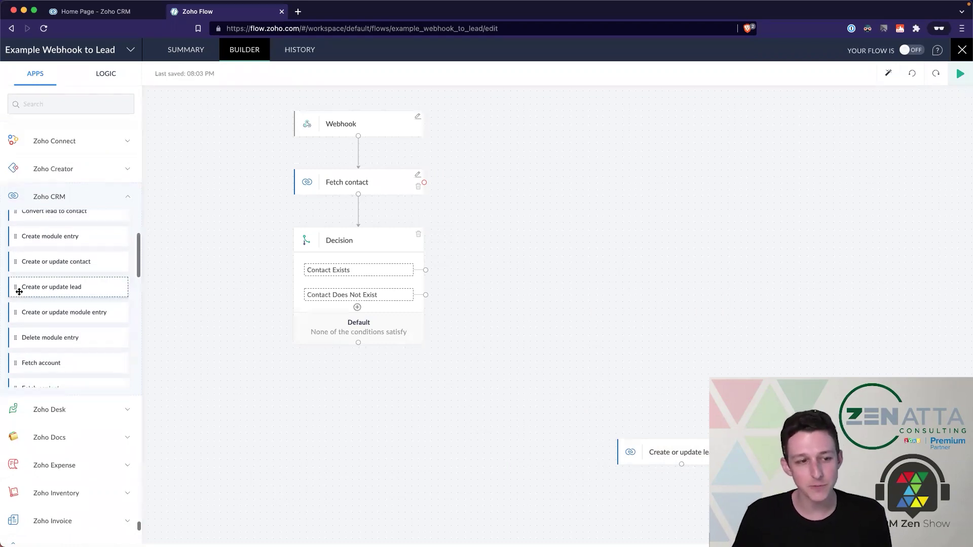
left_click_drag(708, 442, 554, 380)
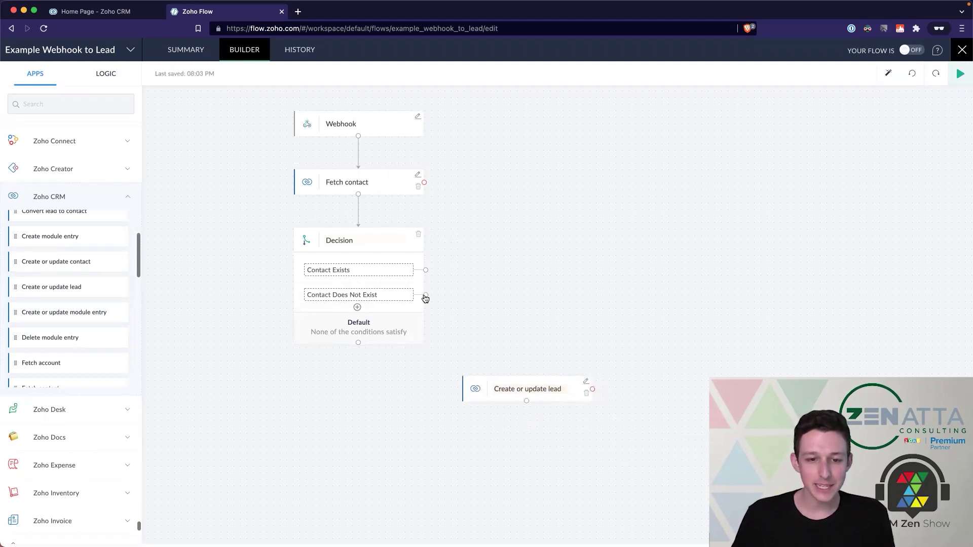
left_click_drag(426, 294, 528, 383)
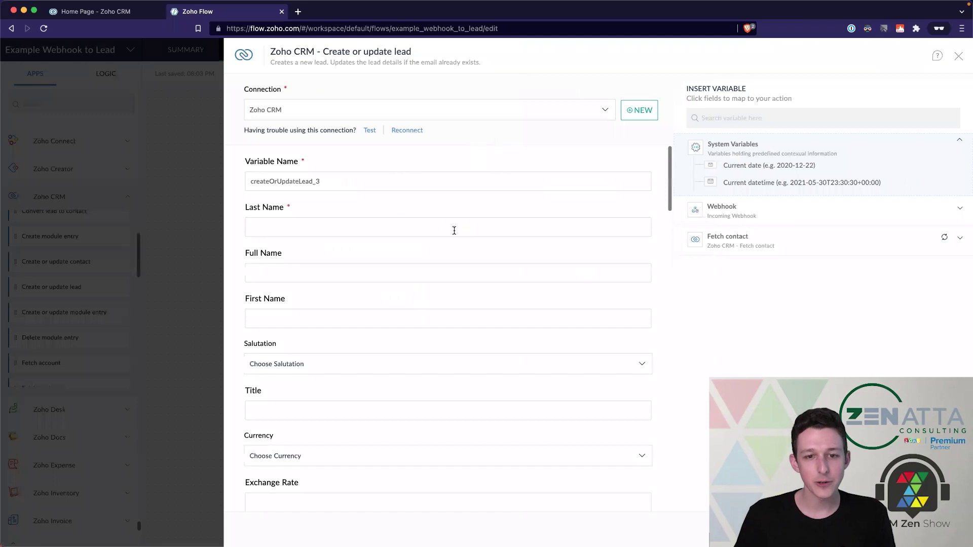
Map the lead's Last Name to the webhook payload's Last Name.
left_click(454, 231)
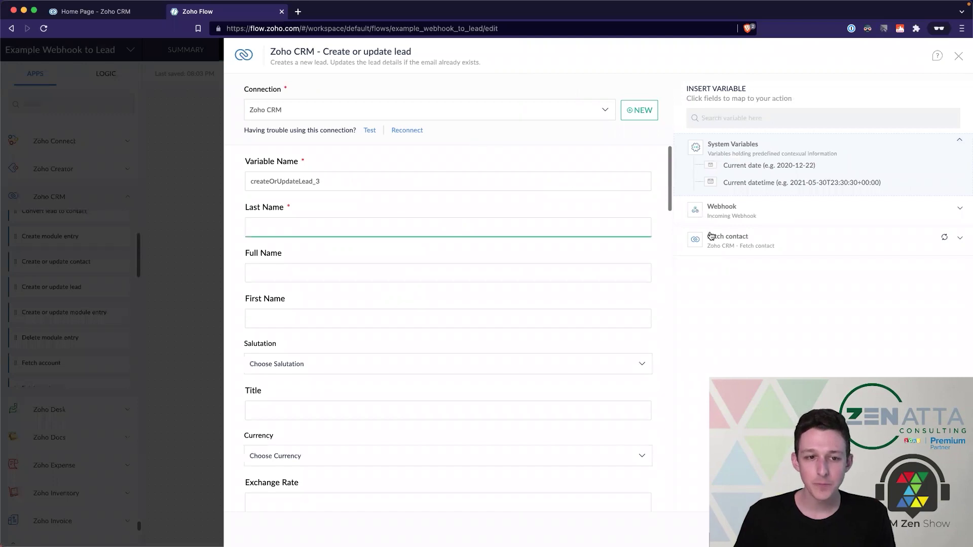
left_click(728, 212)
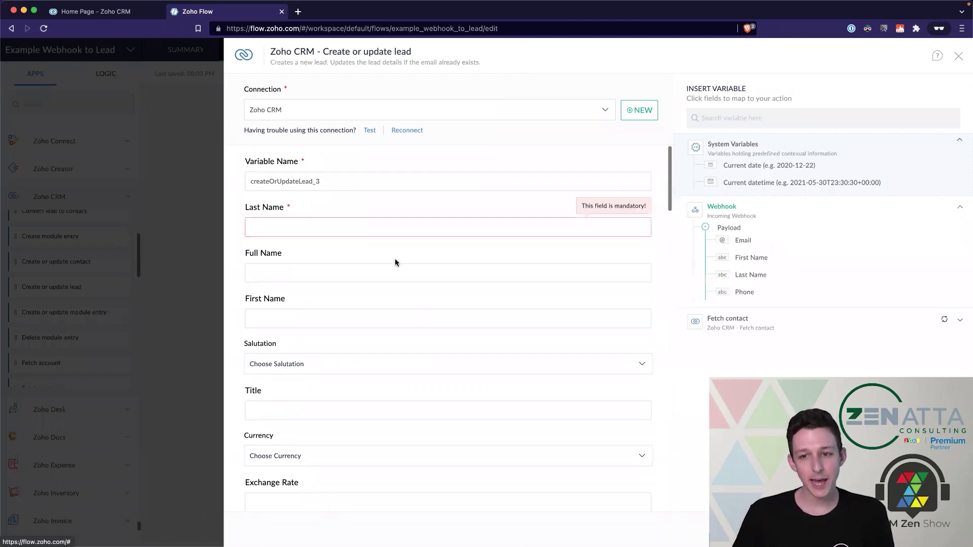
left_click(342, 230)
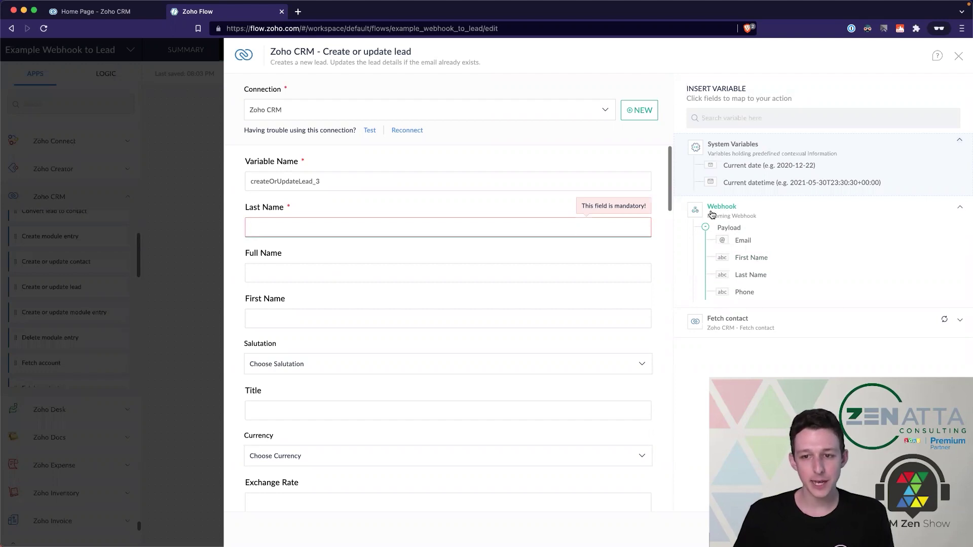
left_click(756, 275)
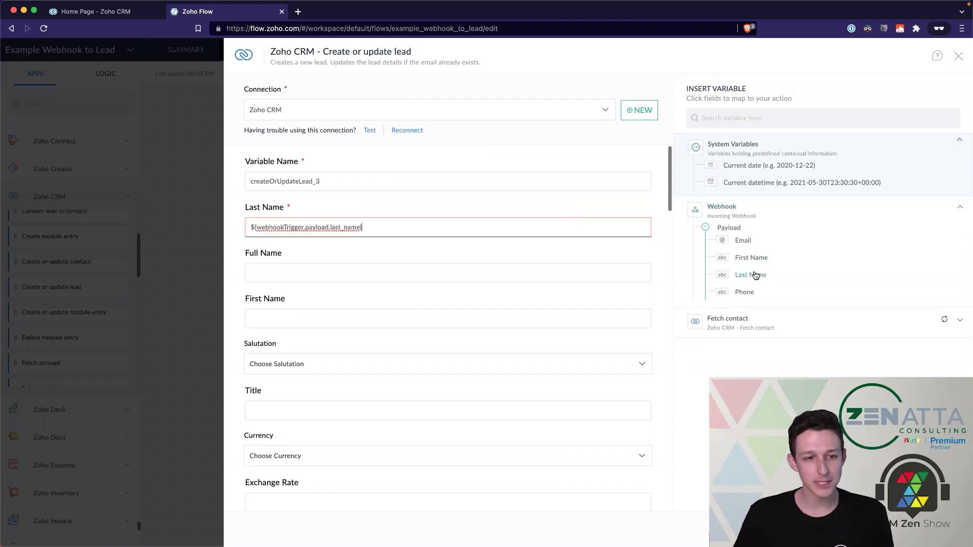
left_click(728, 211)
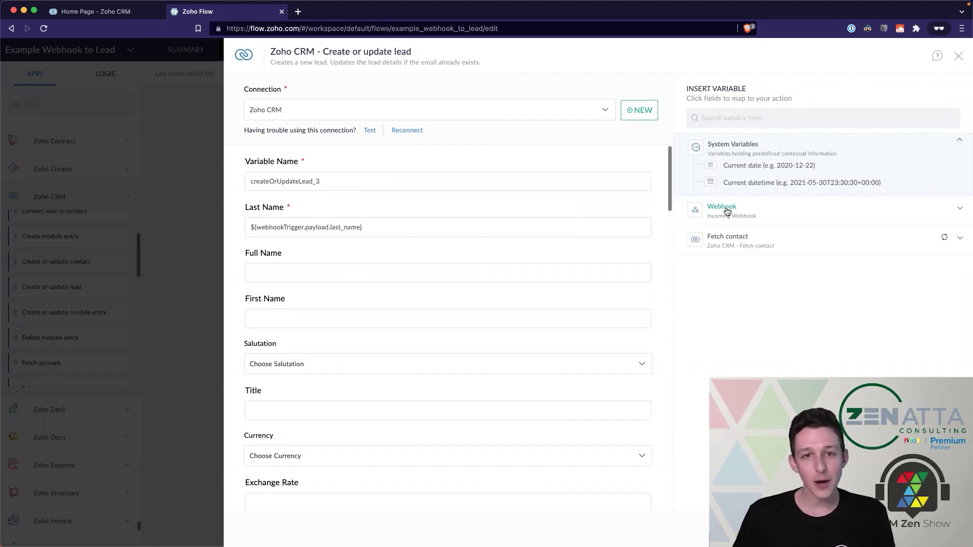
Map First Name to the webhook payload's First Name, replacing a mistaken Fetch contact mapping.
left_click(738, 240)
left_click(608, 320)
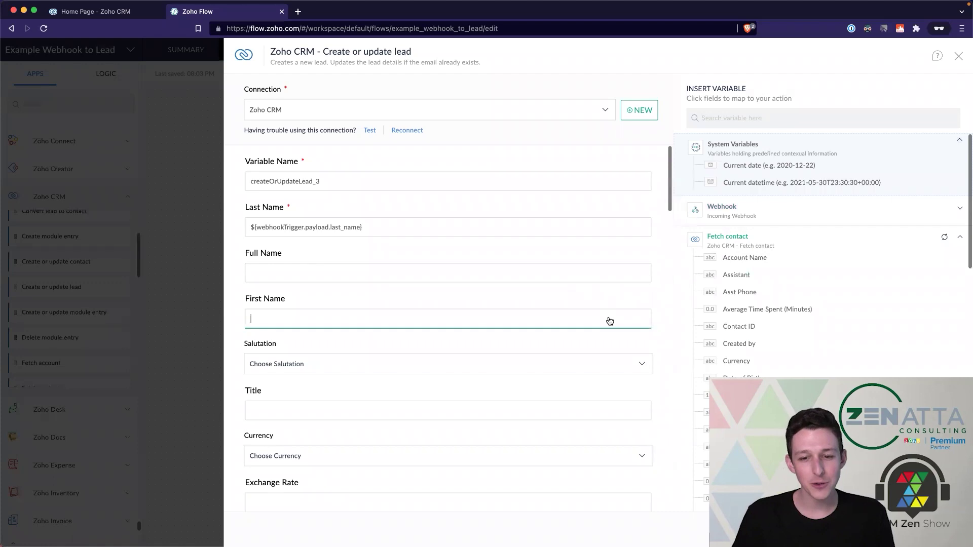
scroll(740, 365, "down", 3)
left_click(740, 365)
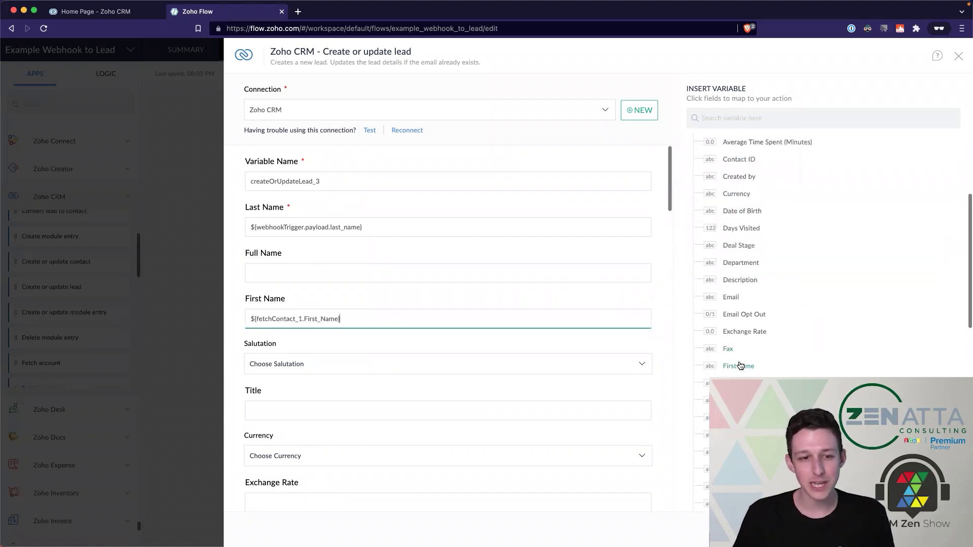
left_click(732, 238)
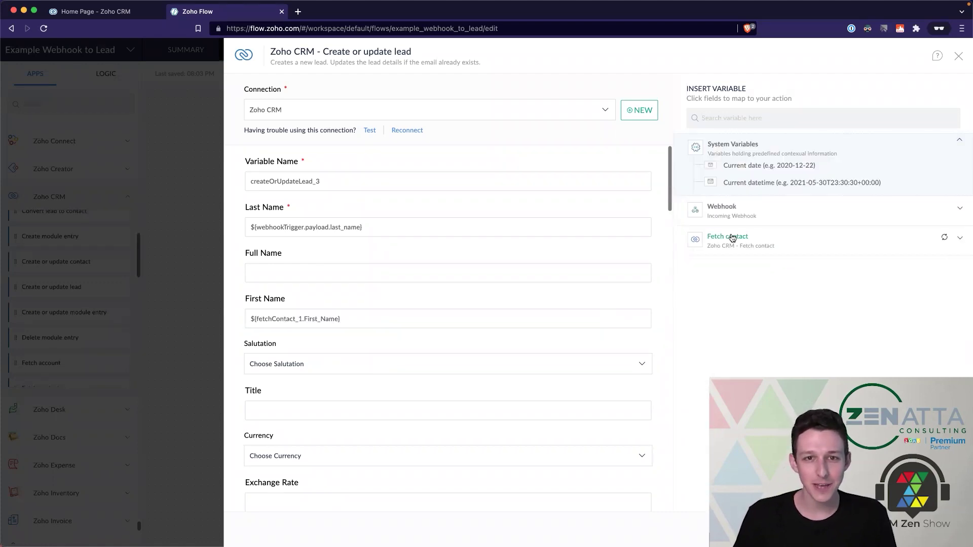
left_click(461, 321)
key("super+a")
key("BackSpace")
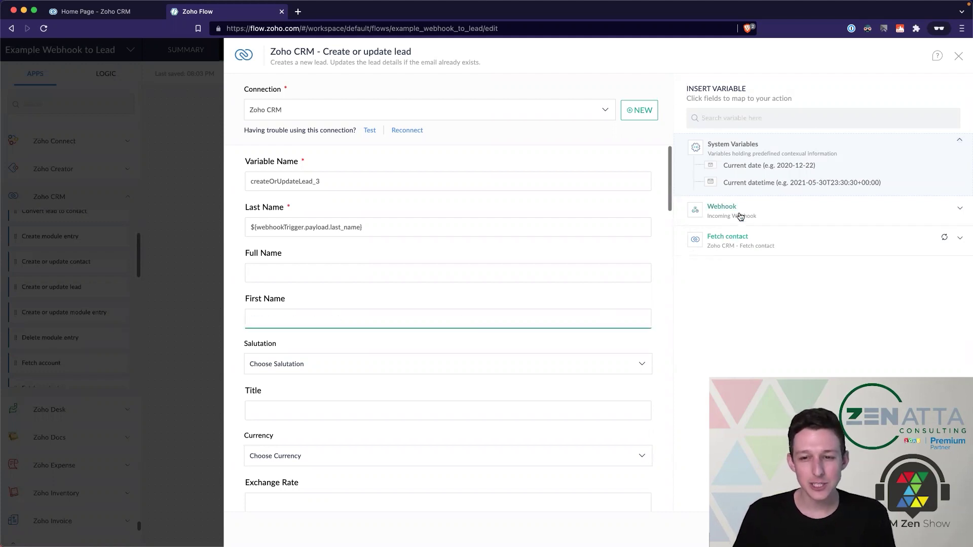
left_click(741, 217)
left_click(741, 259)
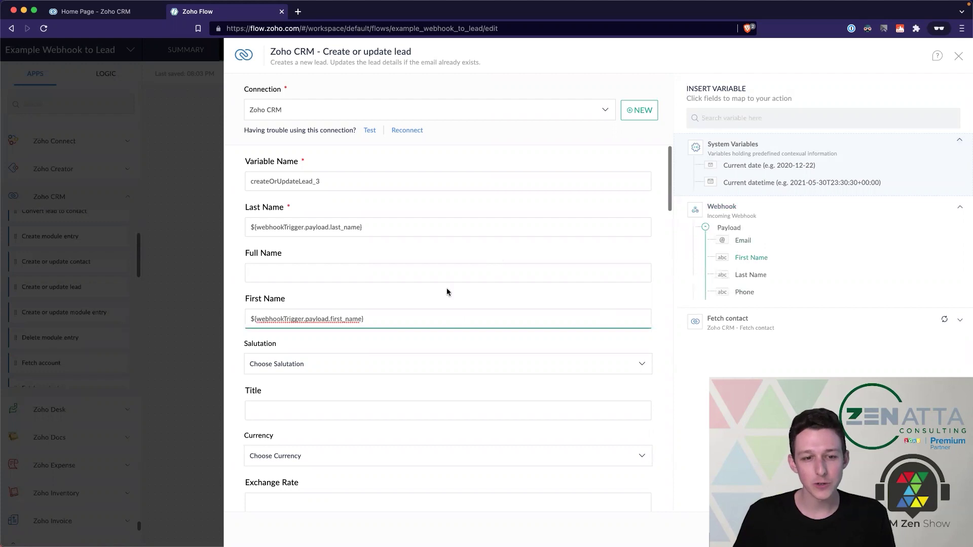
Check the name mappings, then map Phone and Email to the webhook payload's phone and email.
scroll(413, 305, "down", 1)
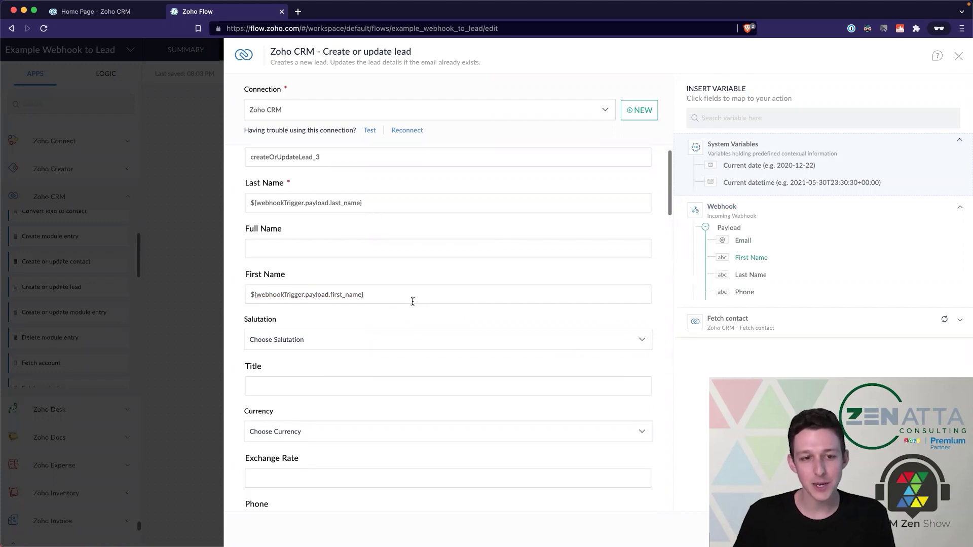
scroll(412, 301, "down", 2)
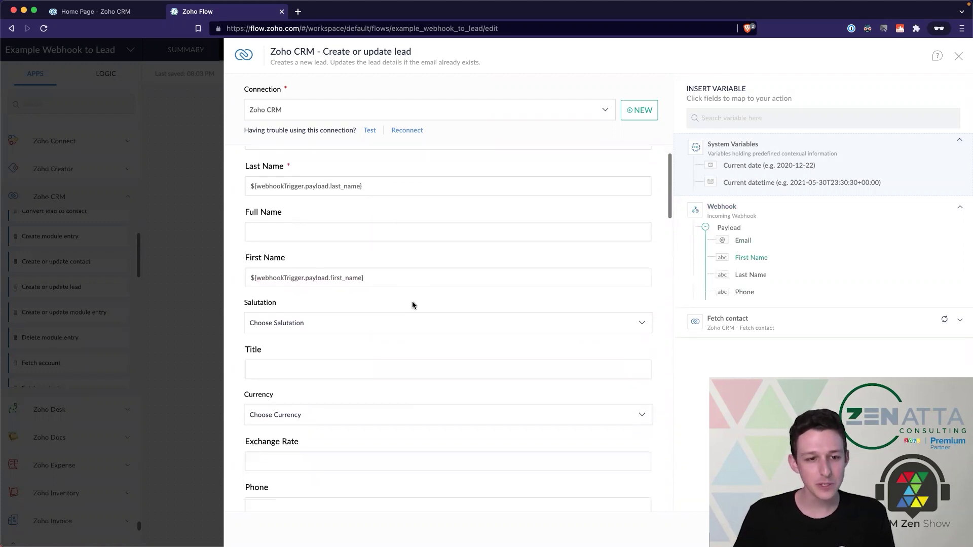
left_click(401, 178)
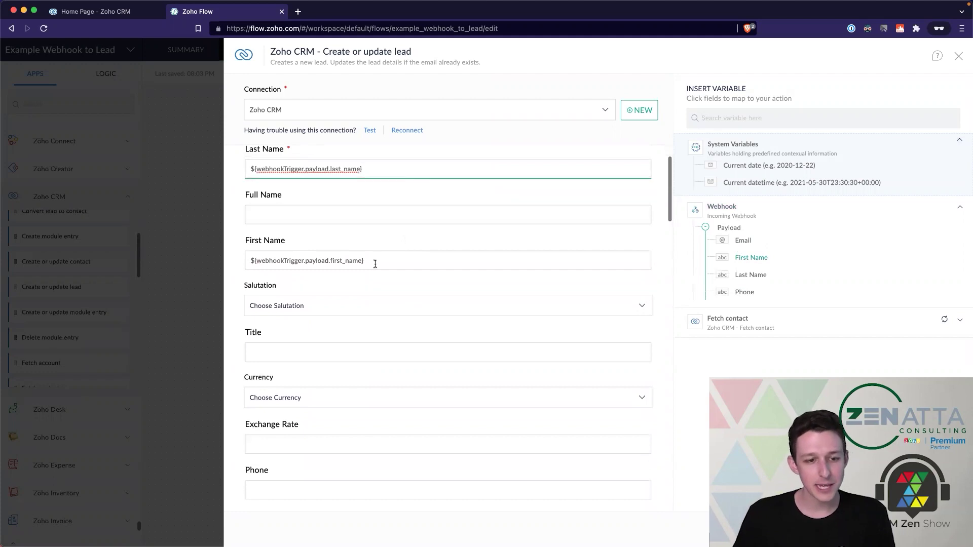
left_click(375, 260)
scroll(376, 263, "down", 3)
scroll(375, 265, "down", 4)
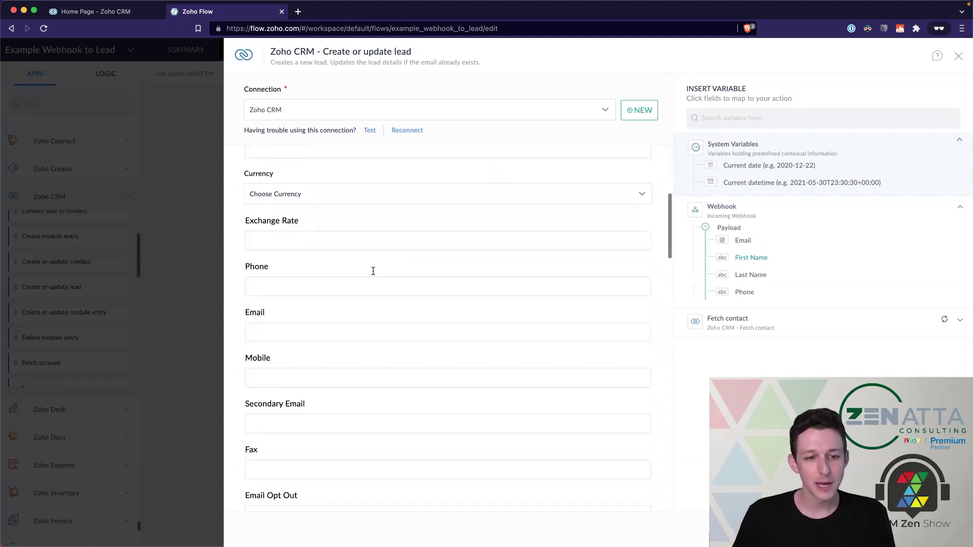
left_click(375, 285)
left_click(751, 296)
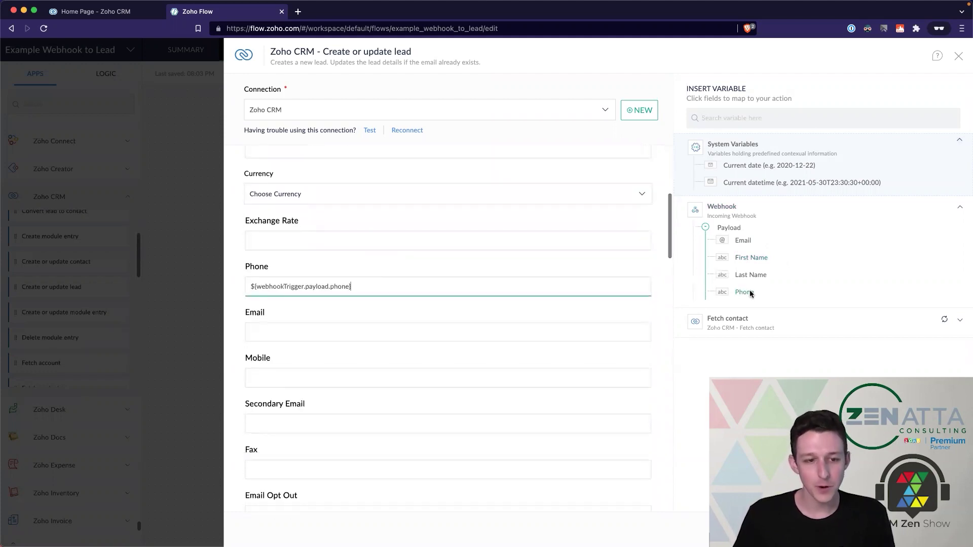
left_click(537, 331)
left_click(742, 245)
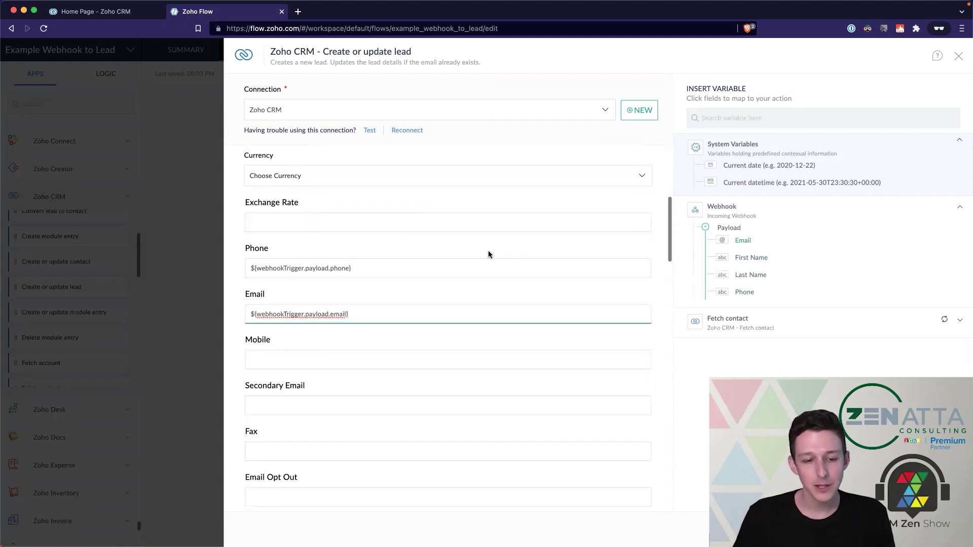
scroll(489, 254, "down", 5)
scroll(489, 254, "down", 3)
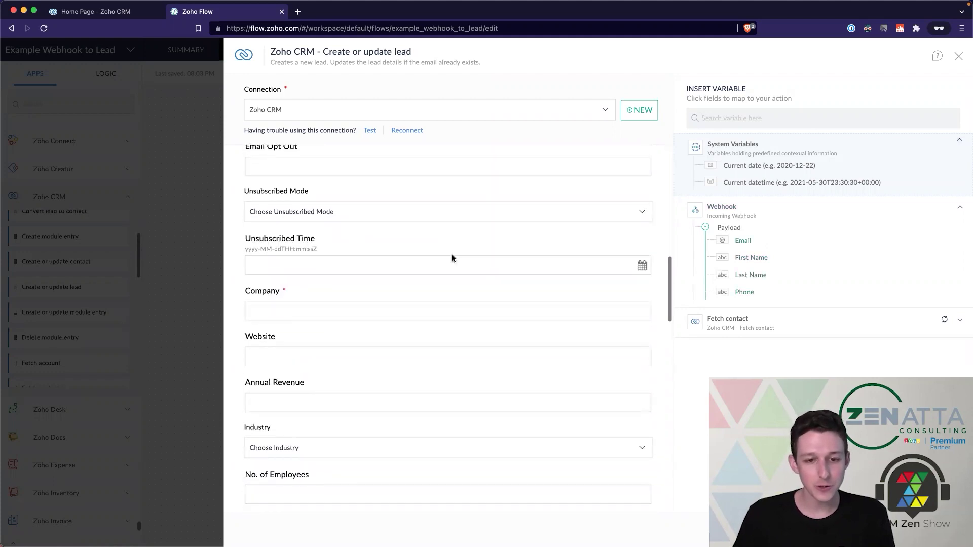
Enter 'Example Company' as the lead's Company.
left_click(447, 284)
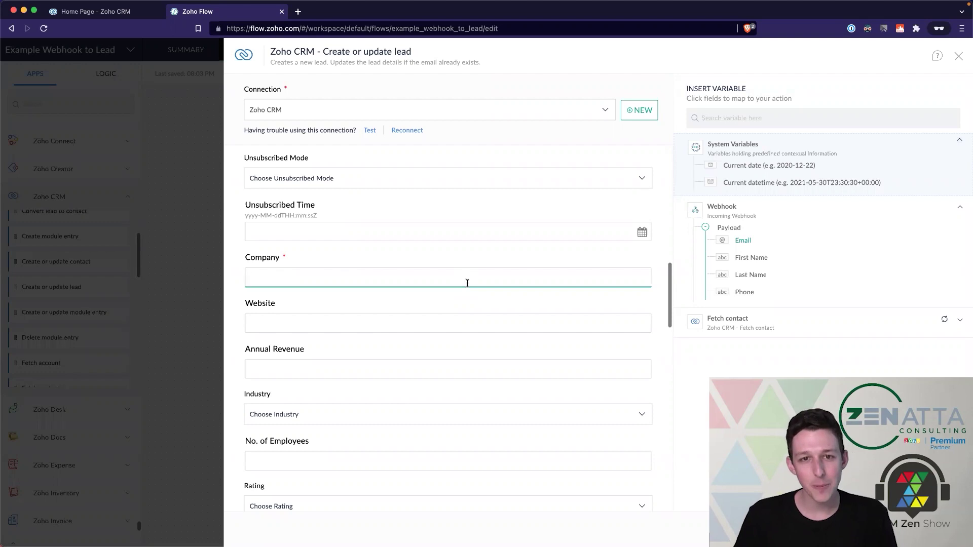
type("E")
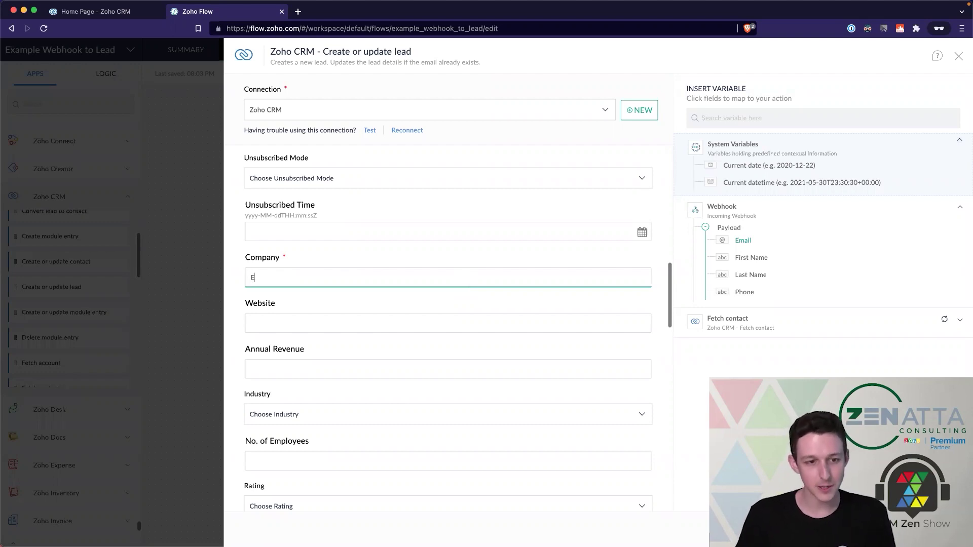
type("xample Company")
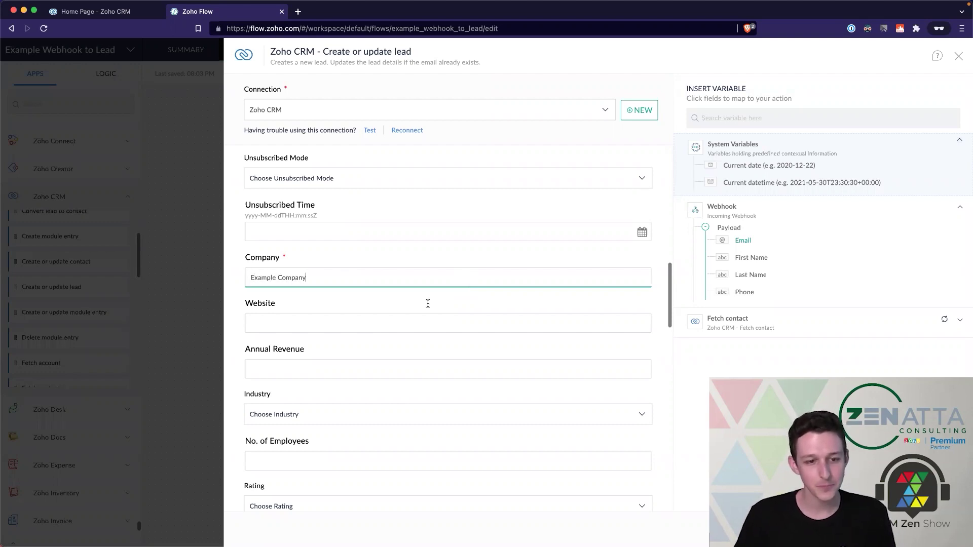
scroll(428, 302, "down", 5)
scroll(404, 323, "down", 2)
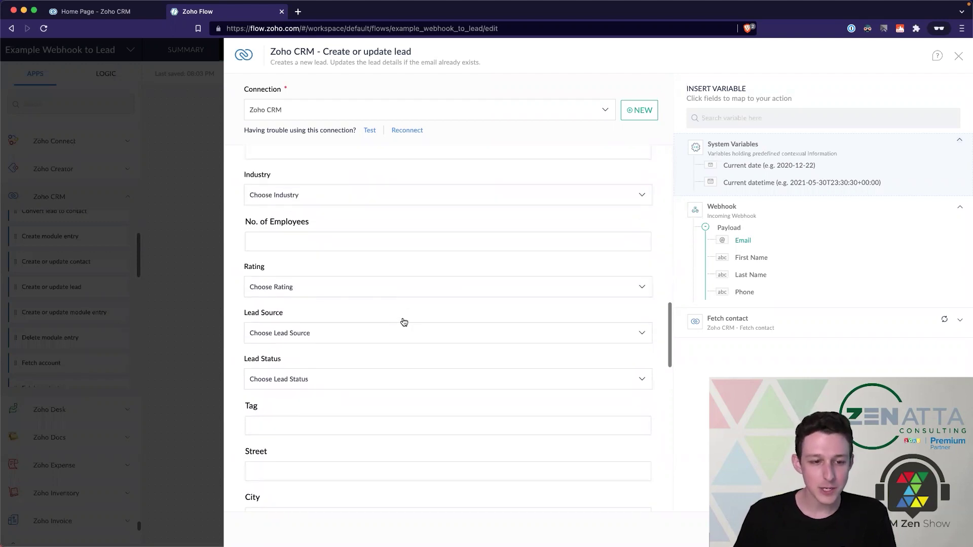
Set Lead Source to External Referral and Lead Status to Not Contacted.
left_click(390, 327)
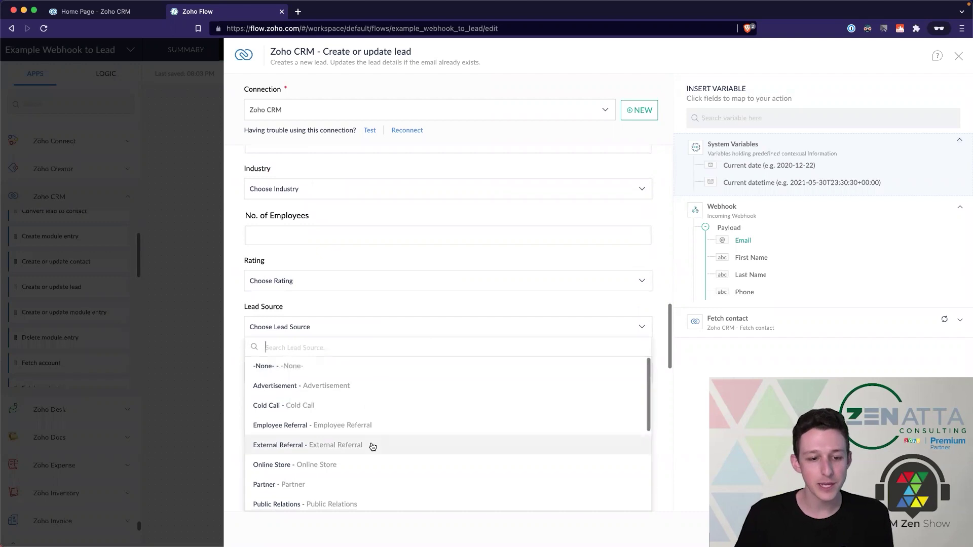
scroll(324, 436, "down", 1)
left_click(311, 431)
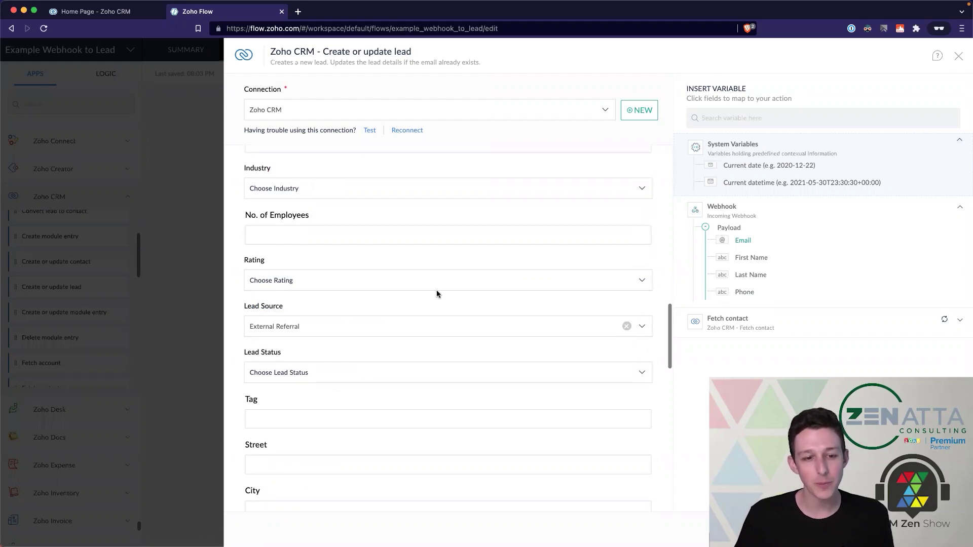
scroll(431, 304, "down", 1)
left_click(411, 357)
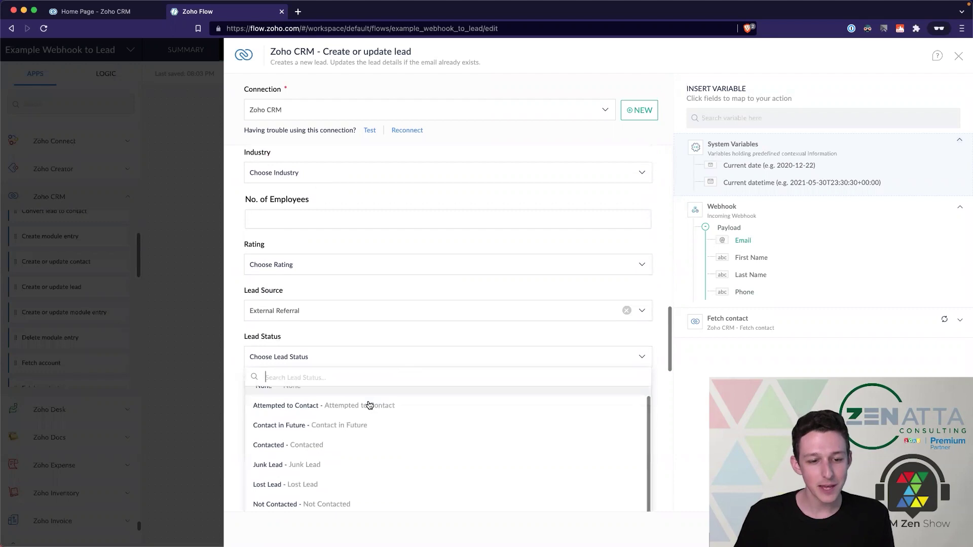
scroll(349, 440, "down", 2)
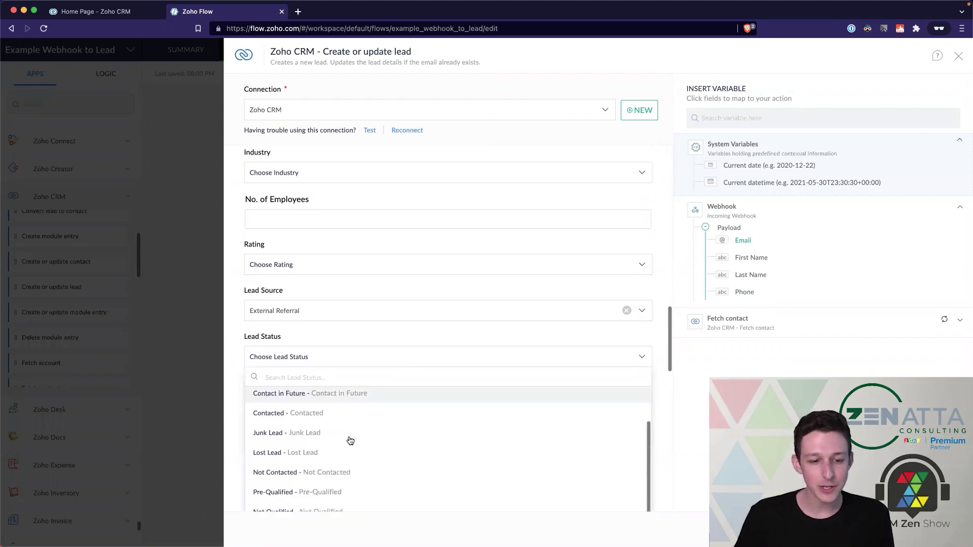
left_click(341, 472)
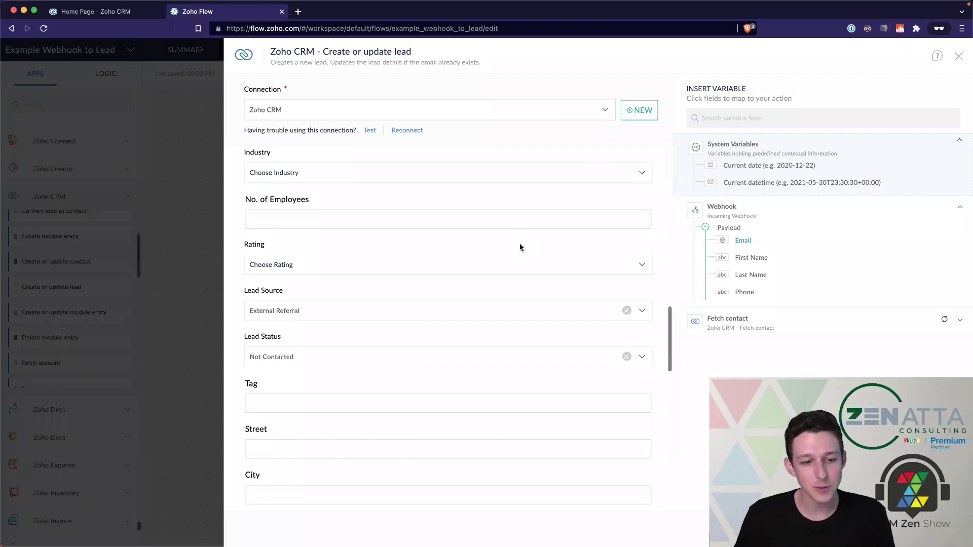
scroll(519, 246, "down", 5)
scroll(443, 403, "down", 5)
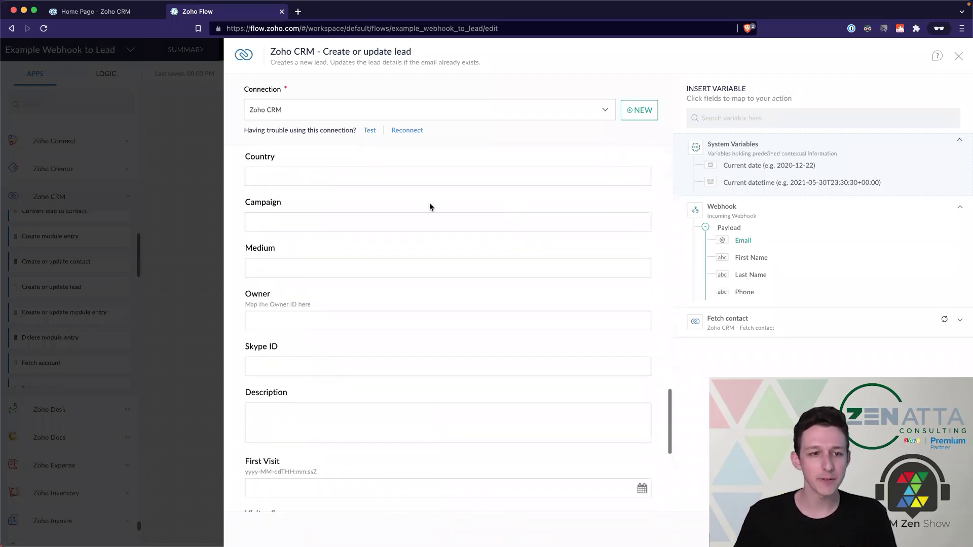
scroll(430, 207, "up", 10)
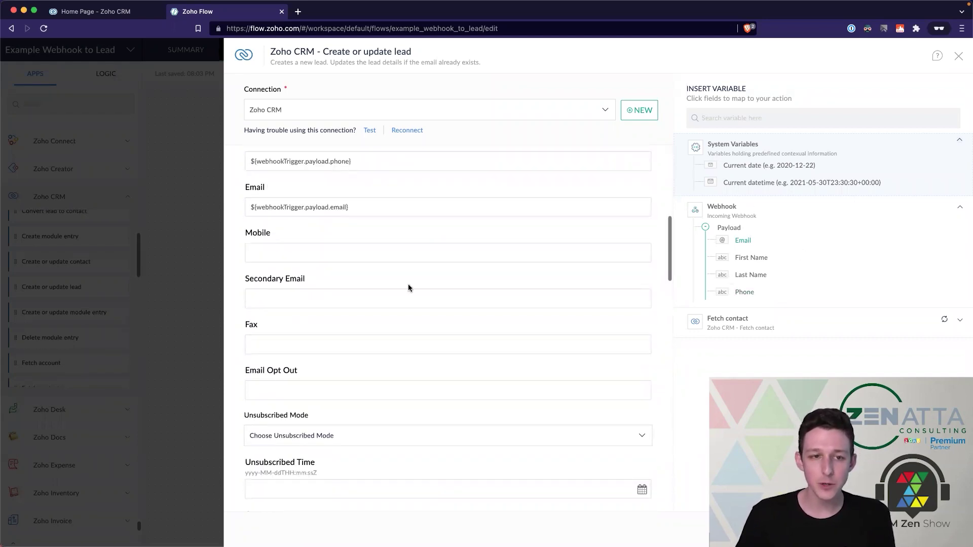
scroll(409, 287, "up", 10)
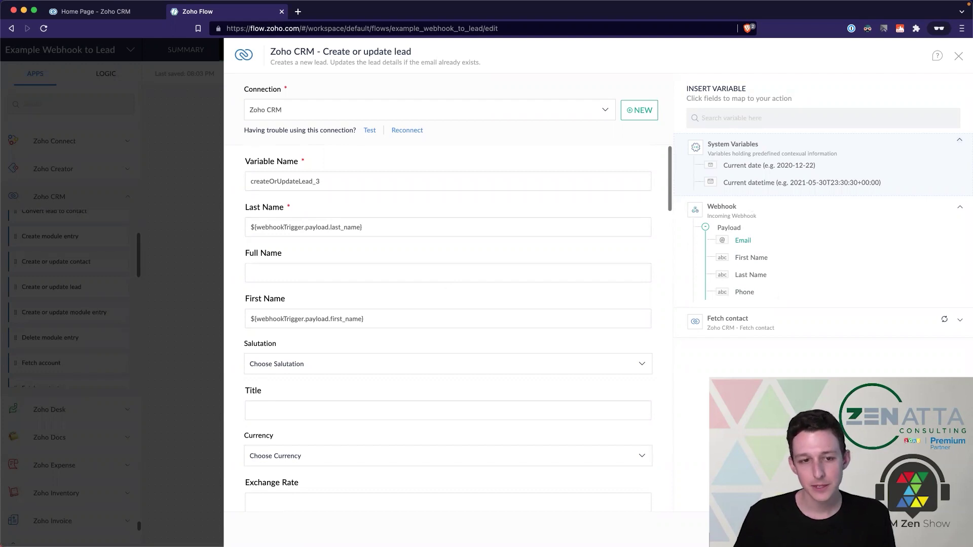
Close the lead settings and look over the Decision's branches on the canvas.
key("Escape")
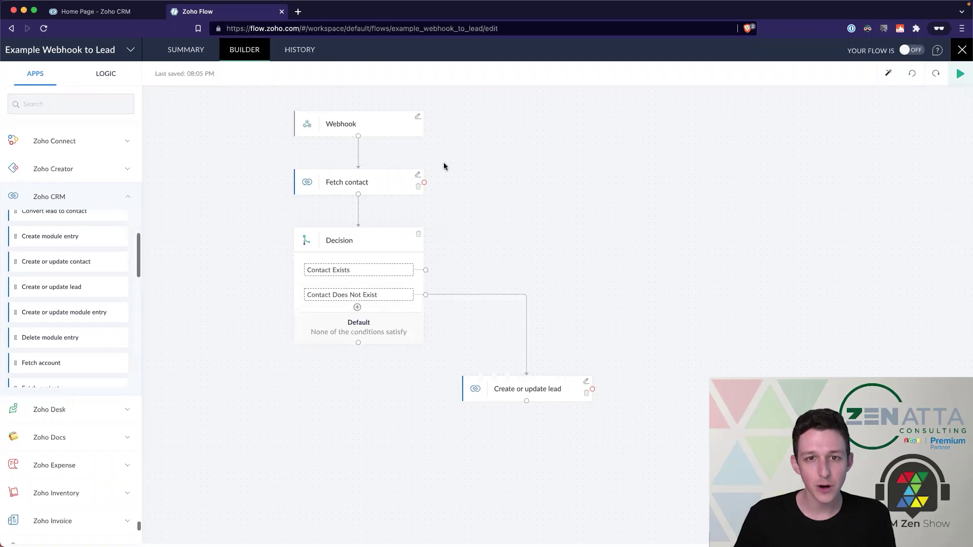
left_click(316, 270)
left_click(499, 237)
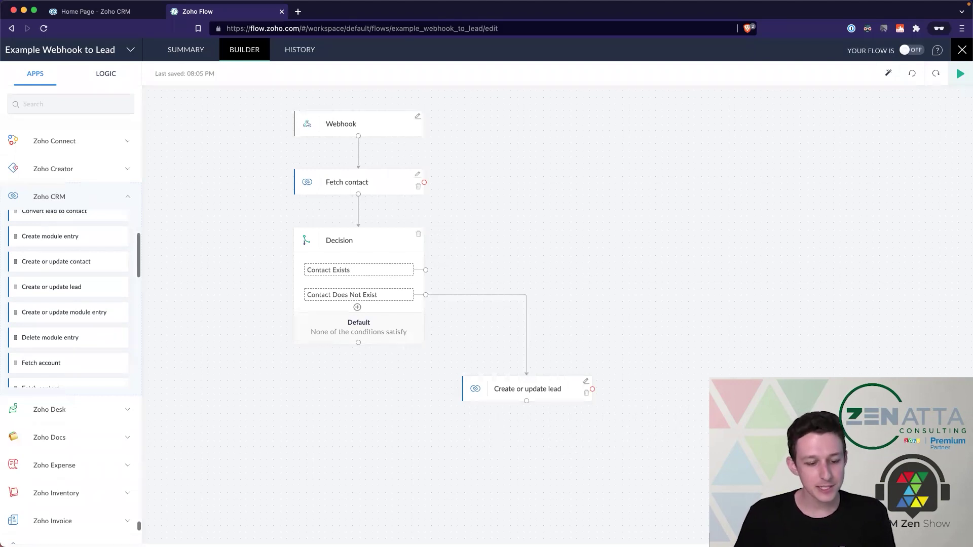
Check the Zoho CRM Leads list, then return to the Zoho Flow tab.
key("super+Tab")
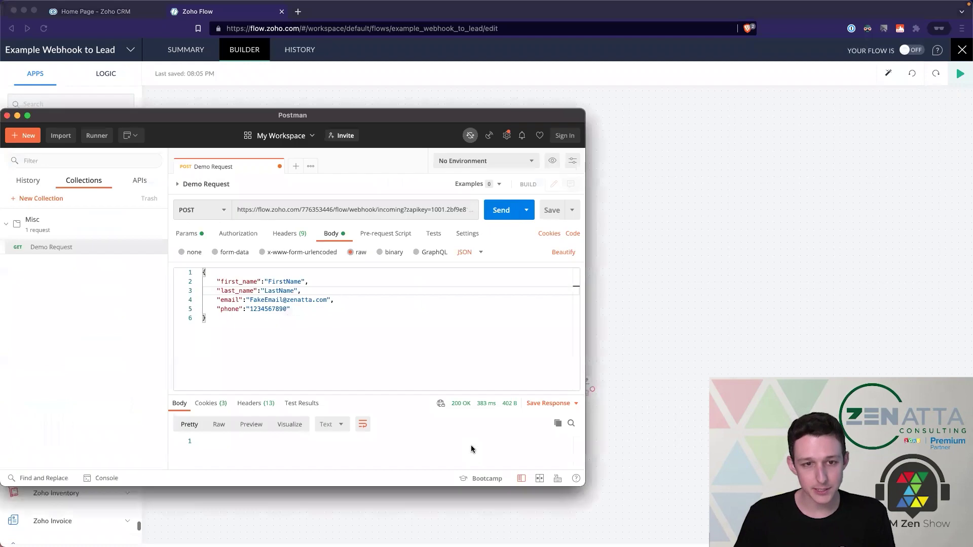
key("super+h")
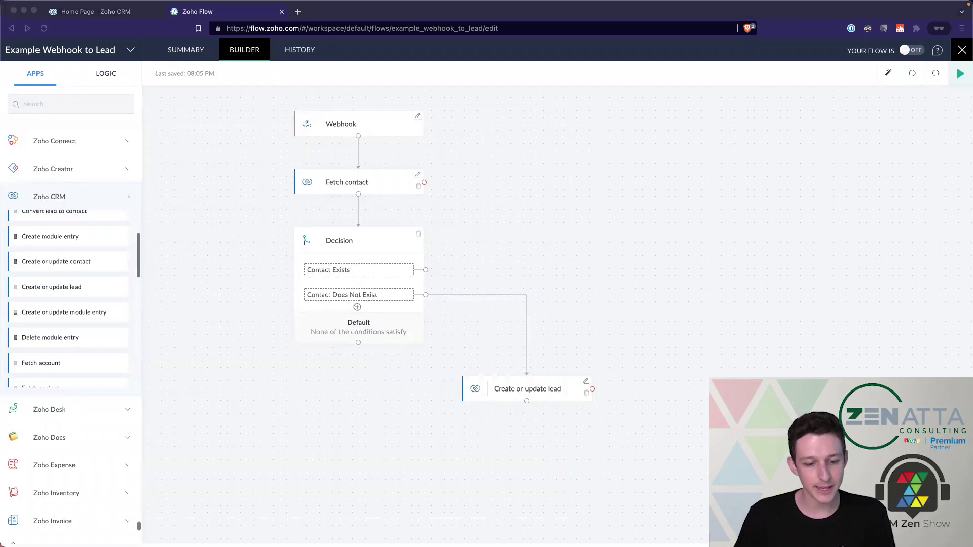
left_click(591, 134)
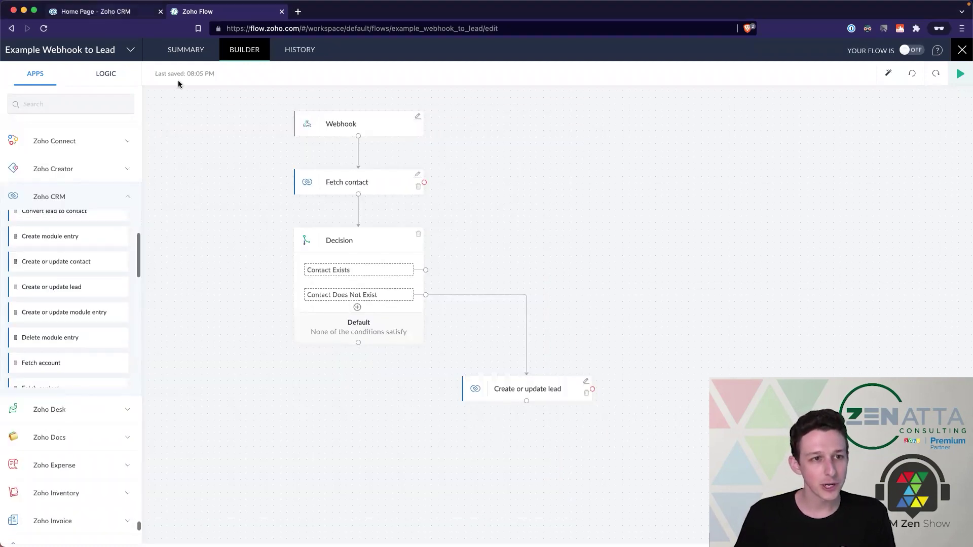
key("ctrl+shift+Tab")
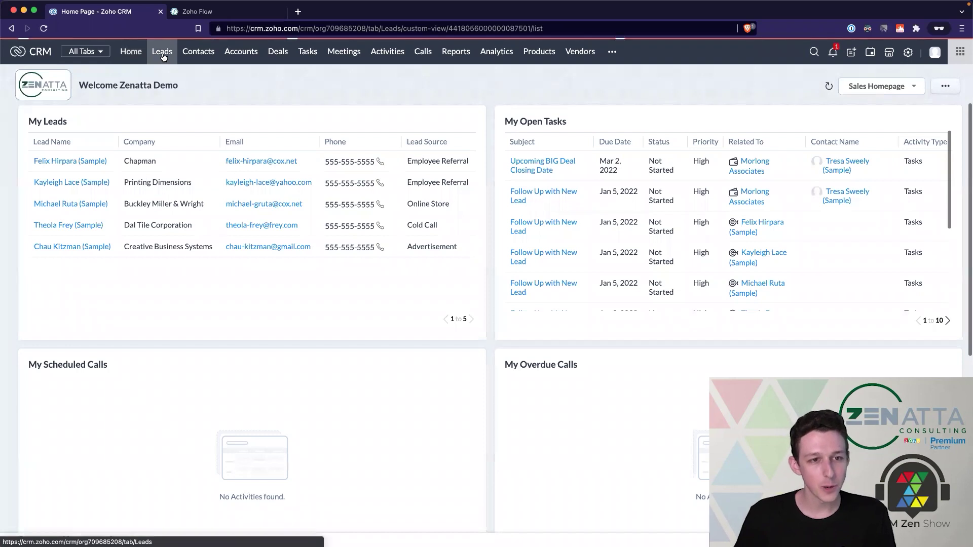
left_click(162, 53)
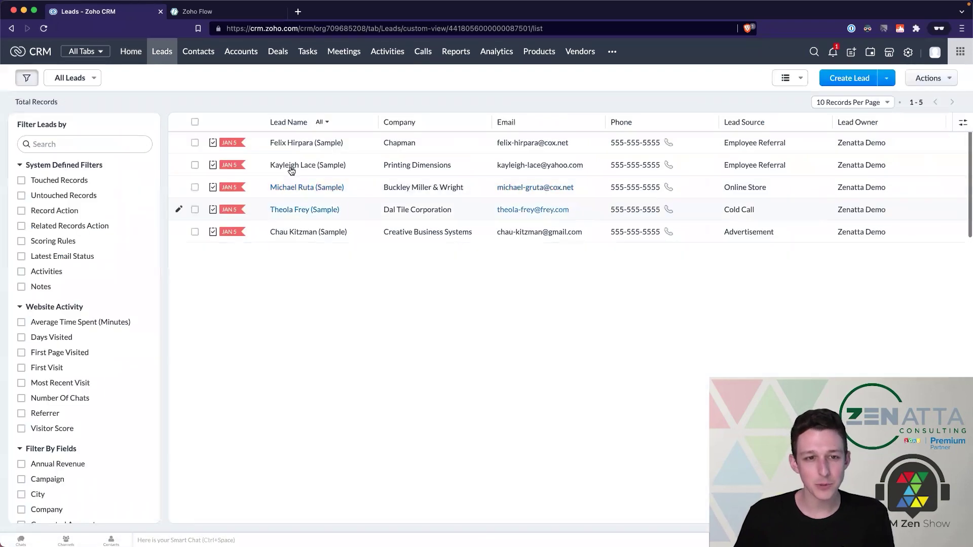
left_click(233, 15)
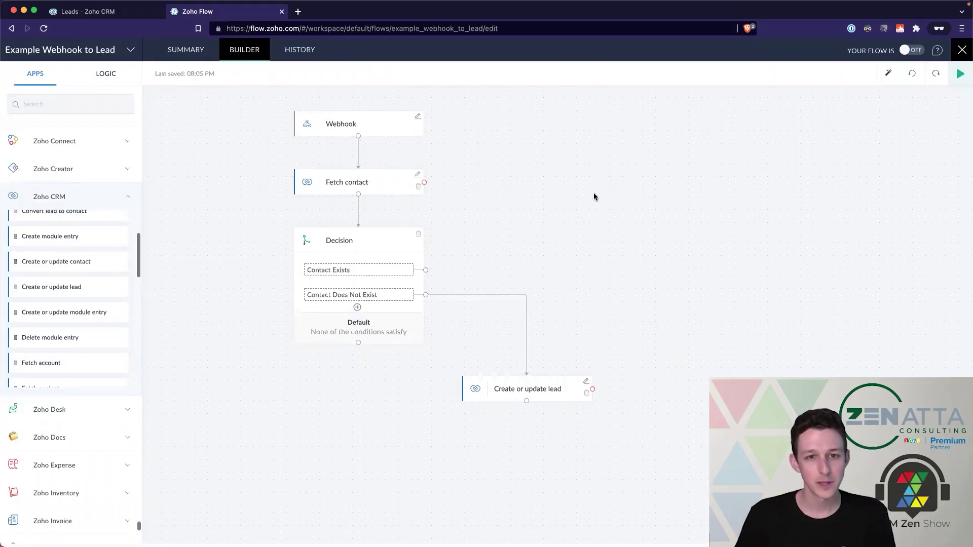
Turn the 'Your flow is' toggle on to make Example Webhook to Lead live.
left_click(906, 50)
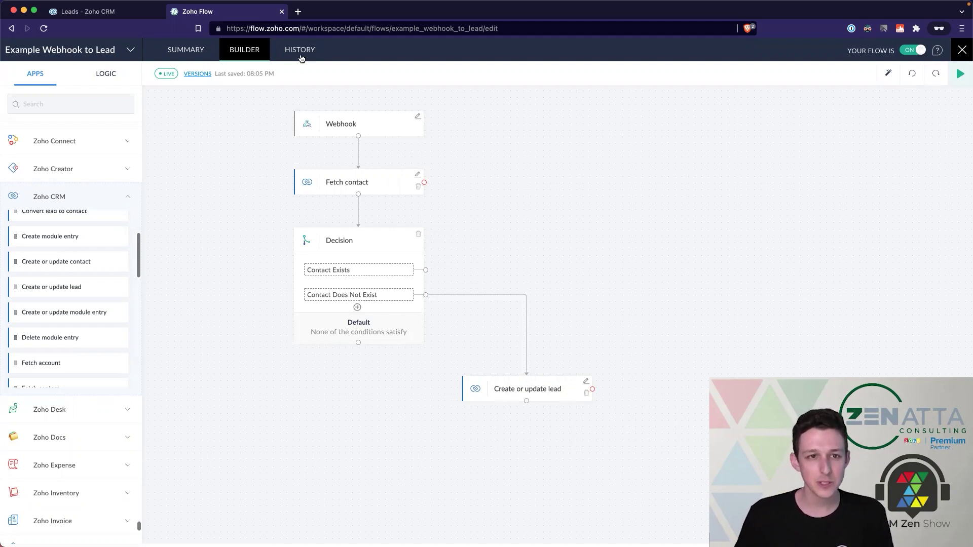
Resend the demo request from Postman and refresh Task History to show the 8:07:08 PM run.
left_click(301, 59)
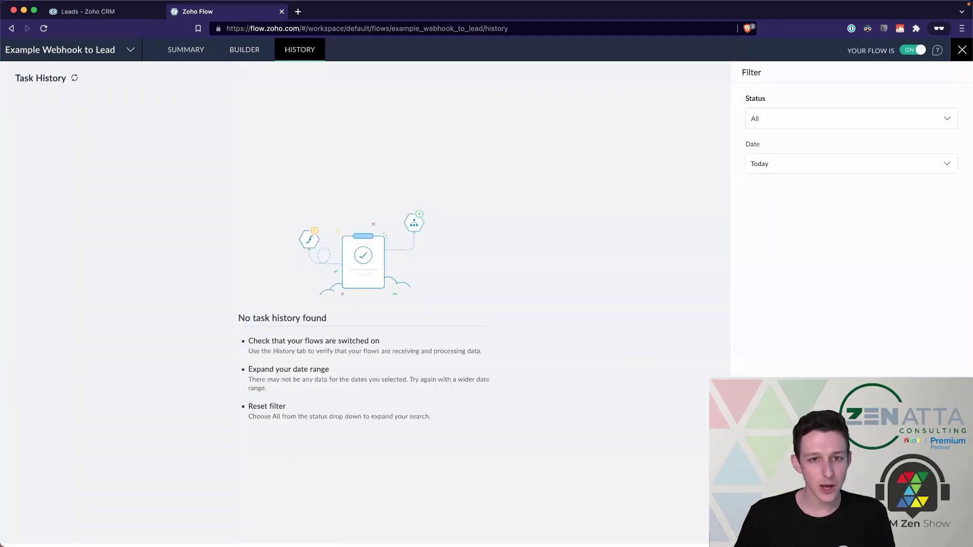
key("super+Tab")
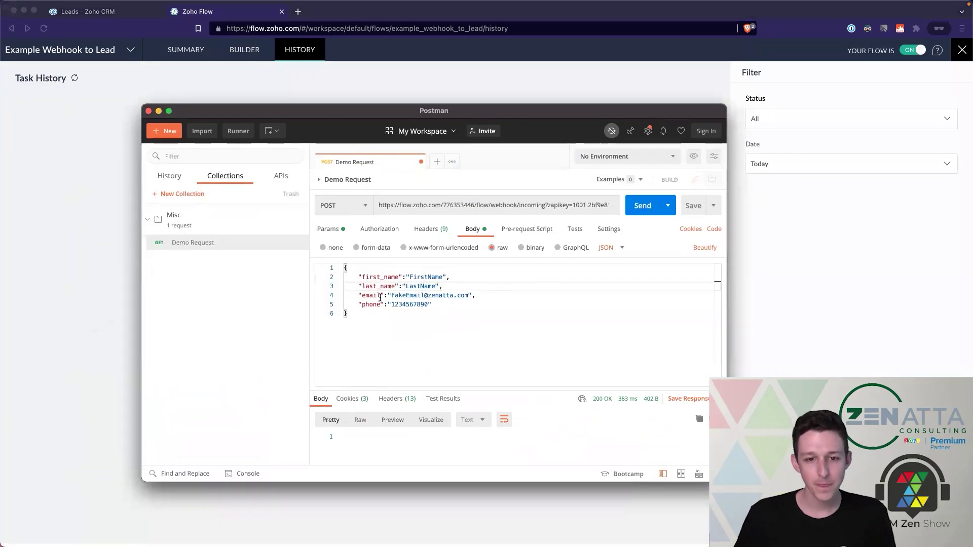
left_click(455, 345)
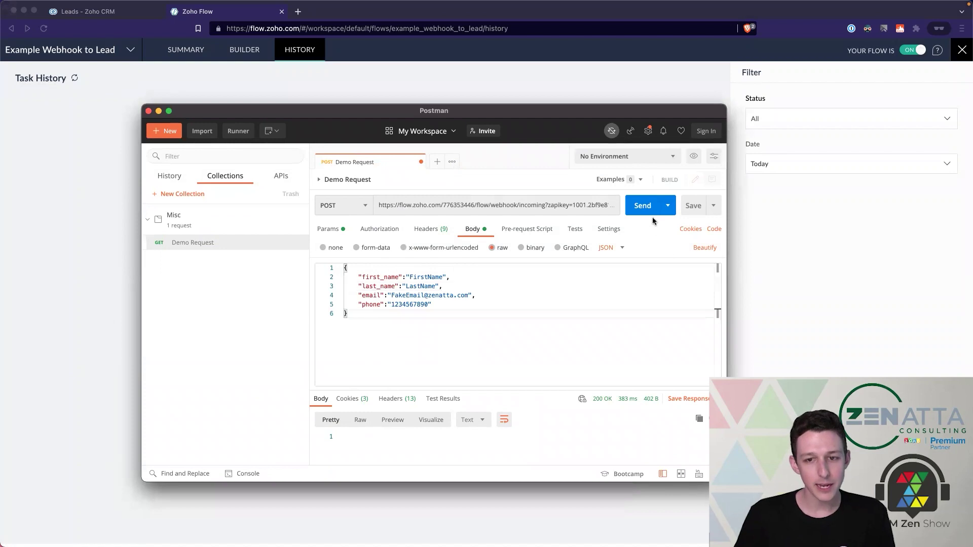
left_click(643, 205)
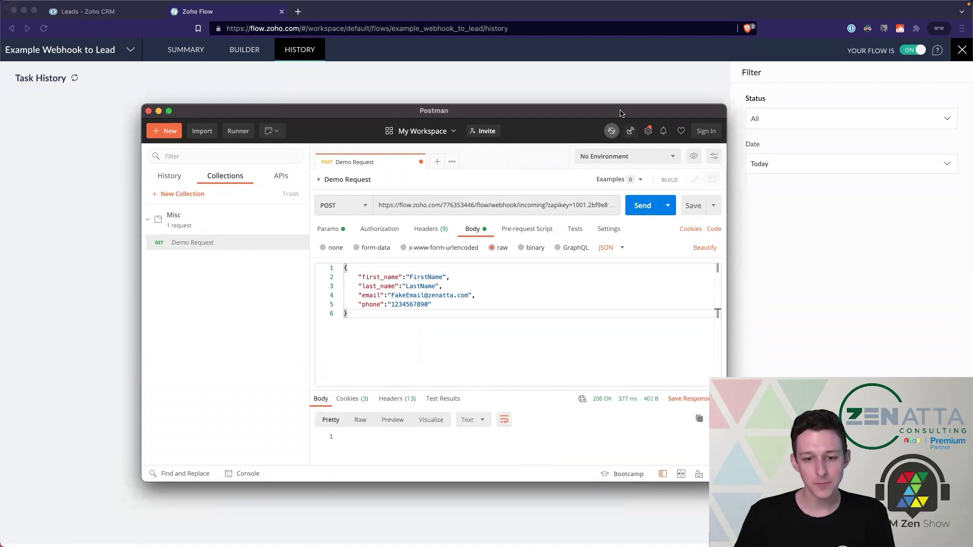
key("super+Tab")
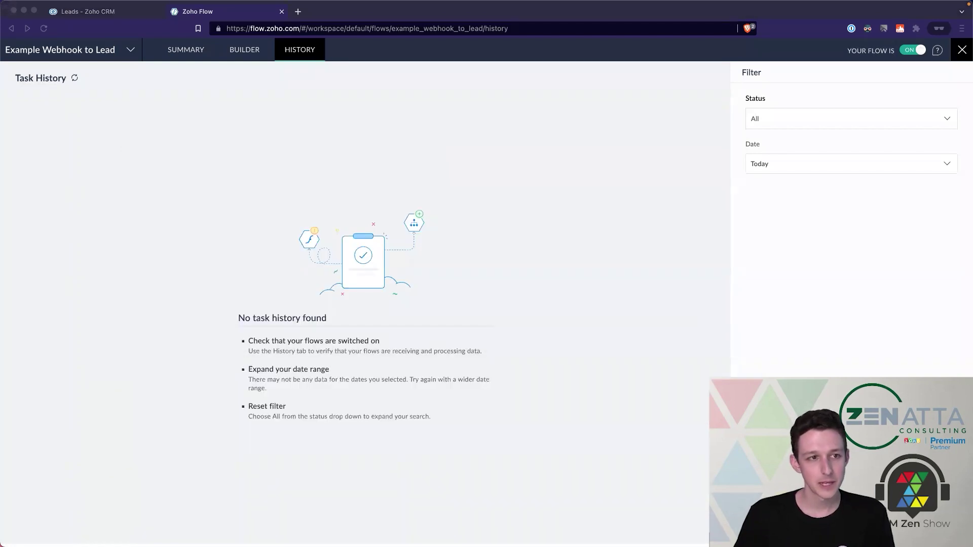
left_click(75, 79)
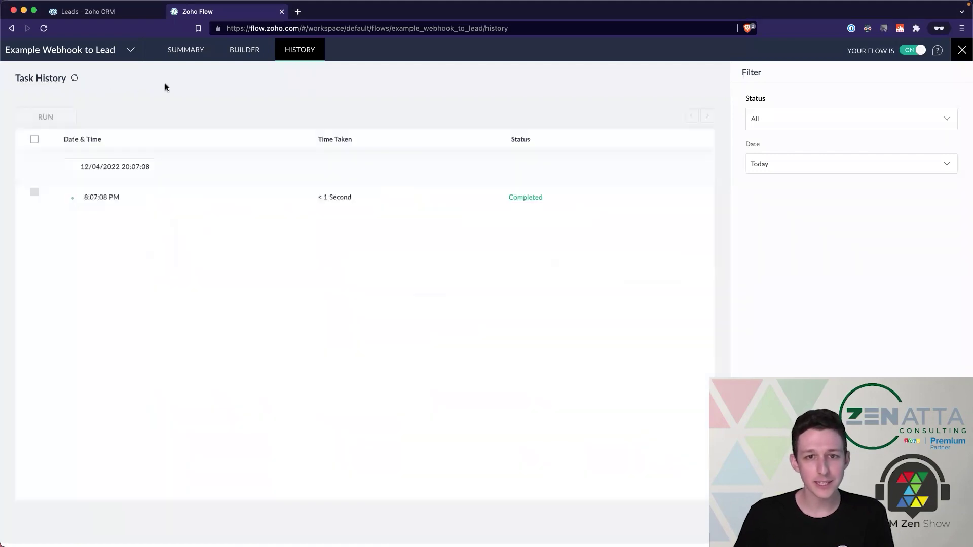
Open the 8:07:08 PM run and inspect the Webhook payload and the empty Fetch contact result.
left_click(141, 202)
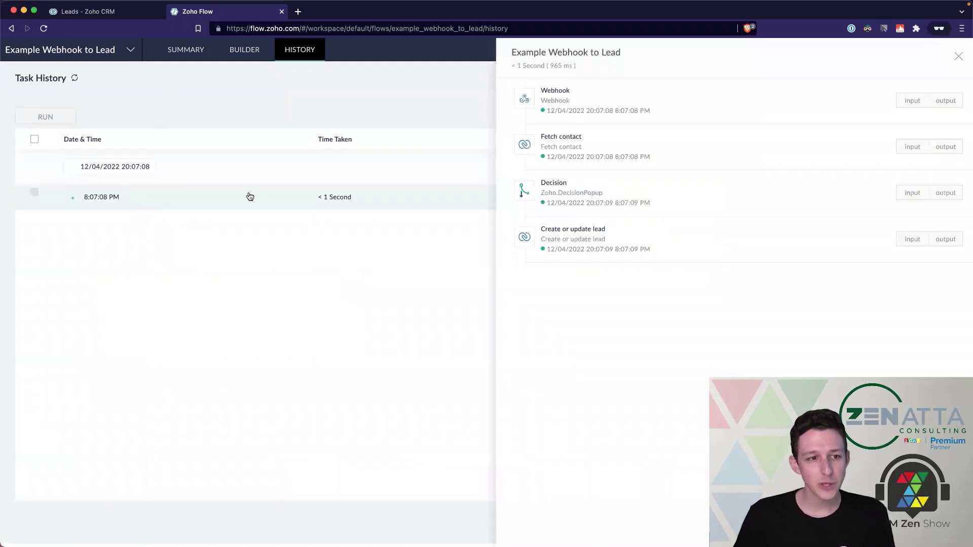
left_click(939, 103)
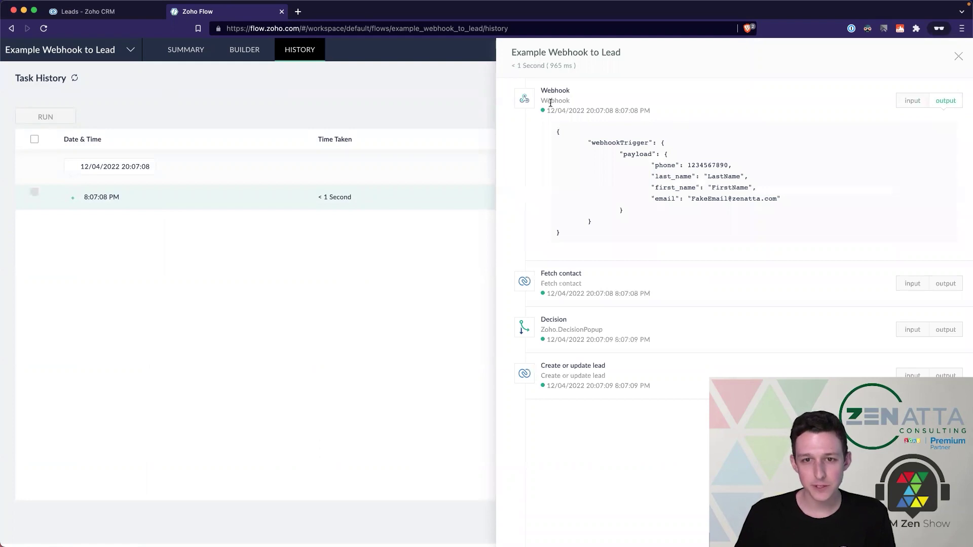
left_click(905, 283)
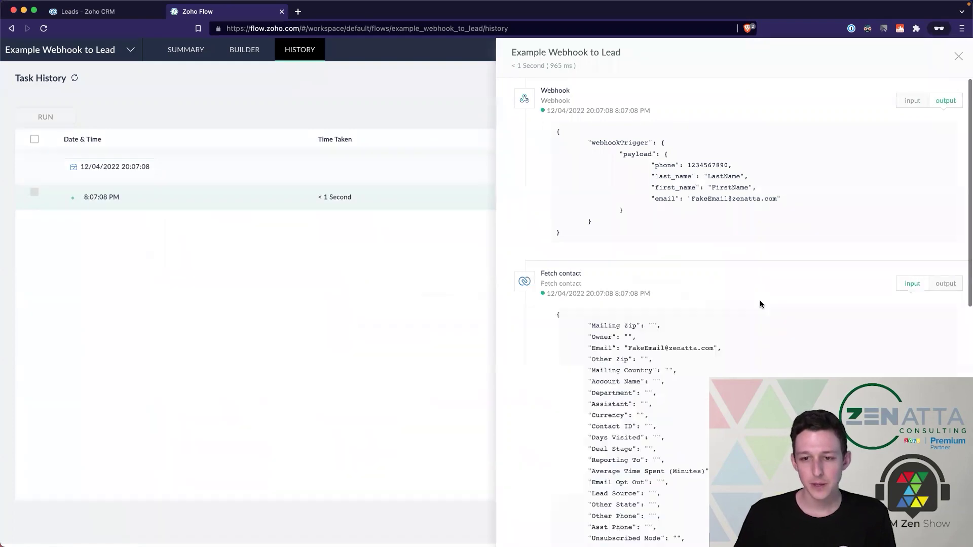
scroll(658, 329, "down", 1)
left_click(597, 335)
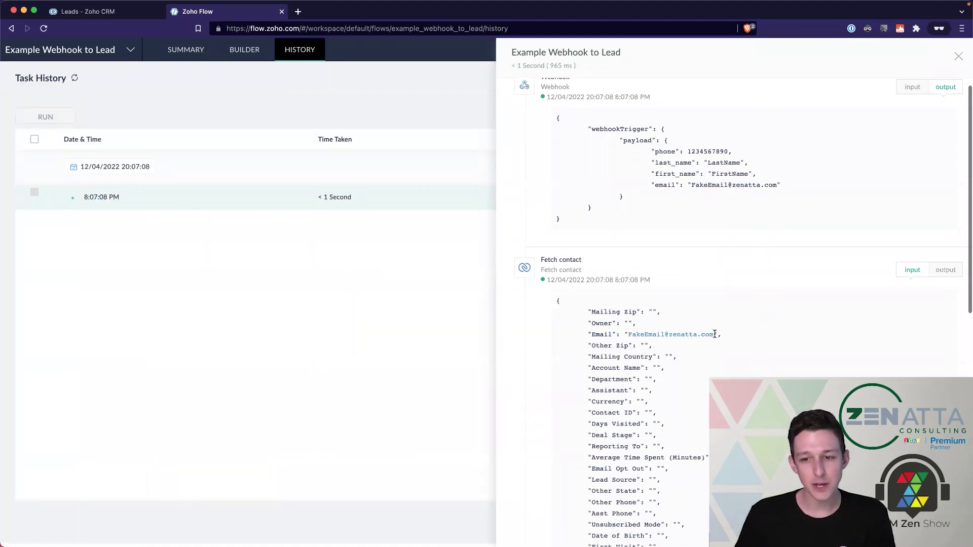
left_click(942, 272)
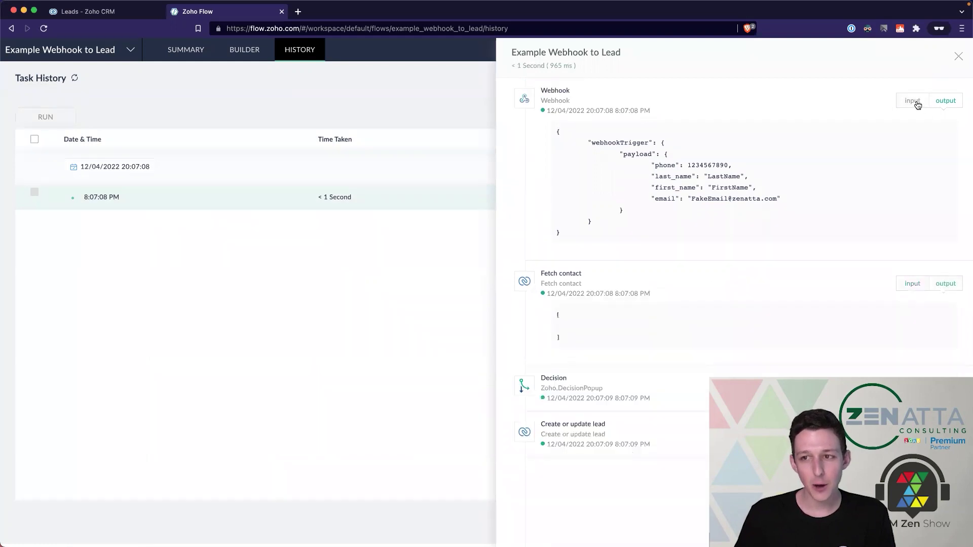
left_click(918, 101)
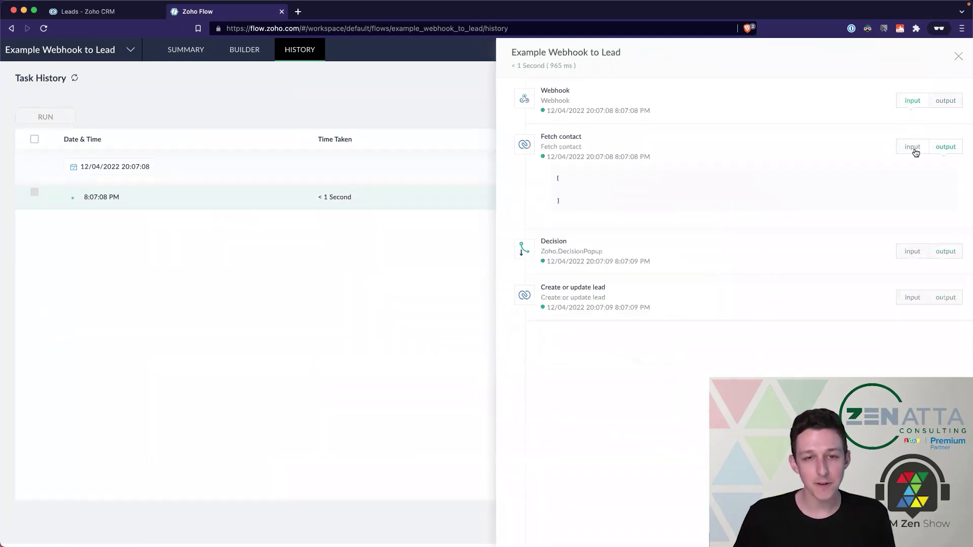
left_click(915, 250)
Confirm the Decision step met the Contact Does Not Exist condition.
left_click(944, 147)
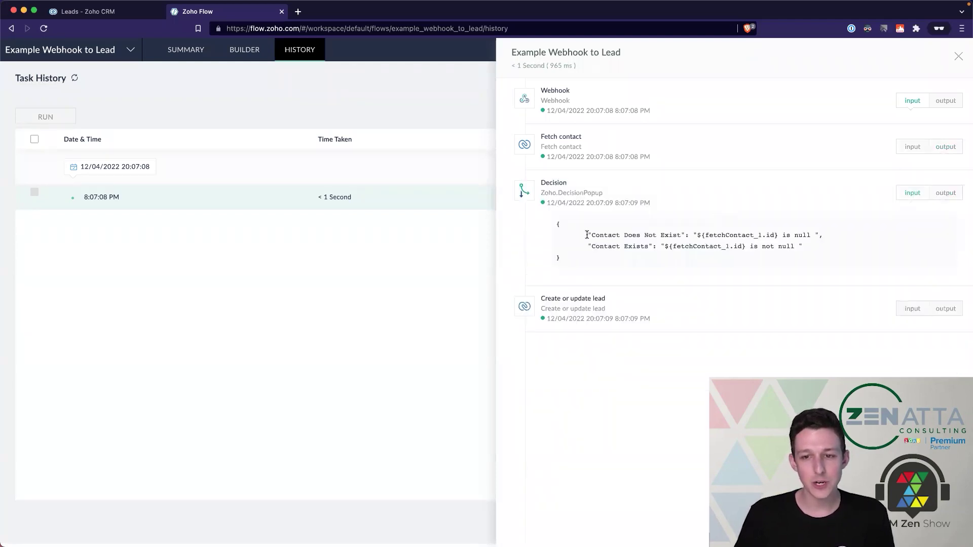
left_click_drag(587, 235, 819, 235)
left_click(683, 250)
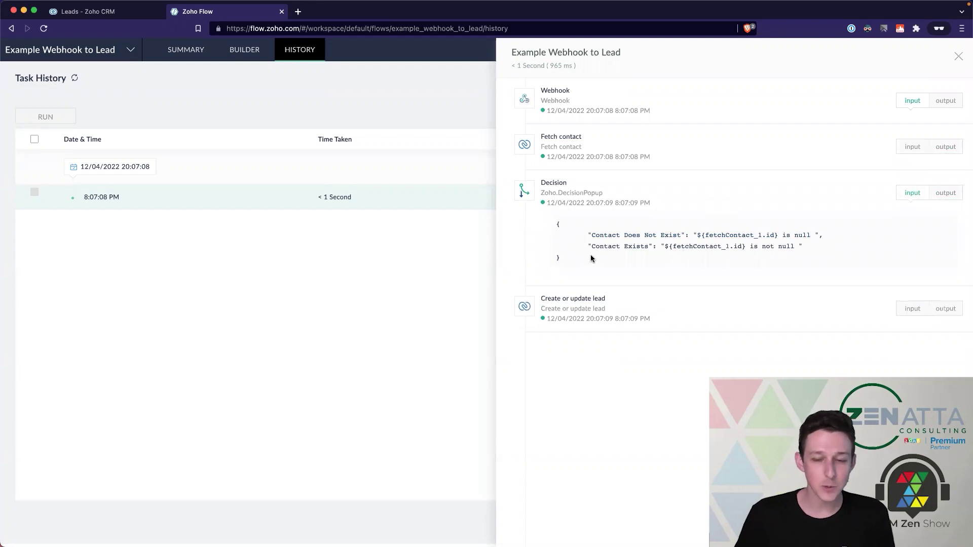
left_click(946, 193)
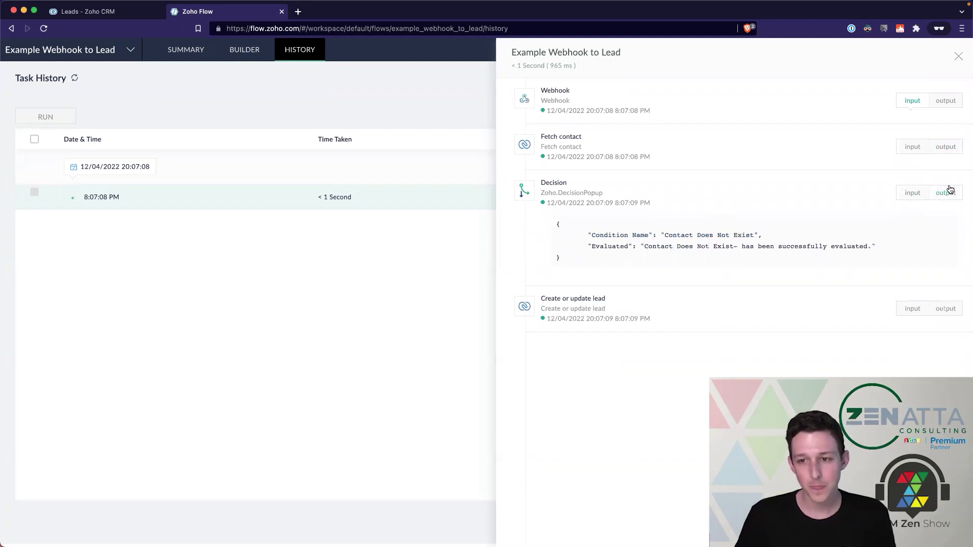
left_click_drag(663, 235, 809, 237)
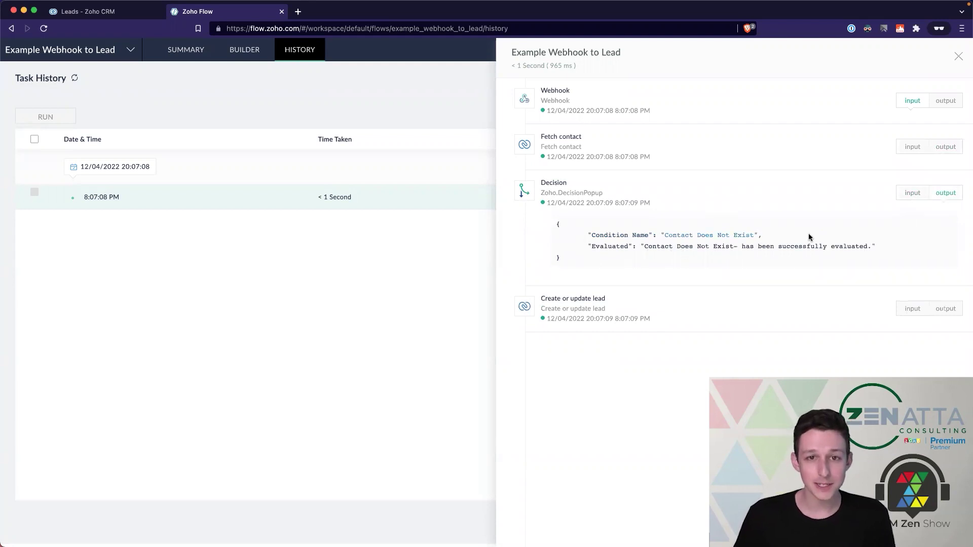
left_click(953, 151)
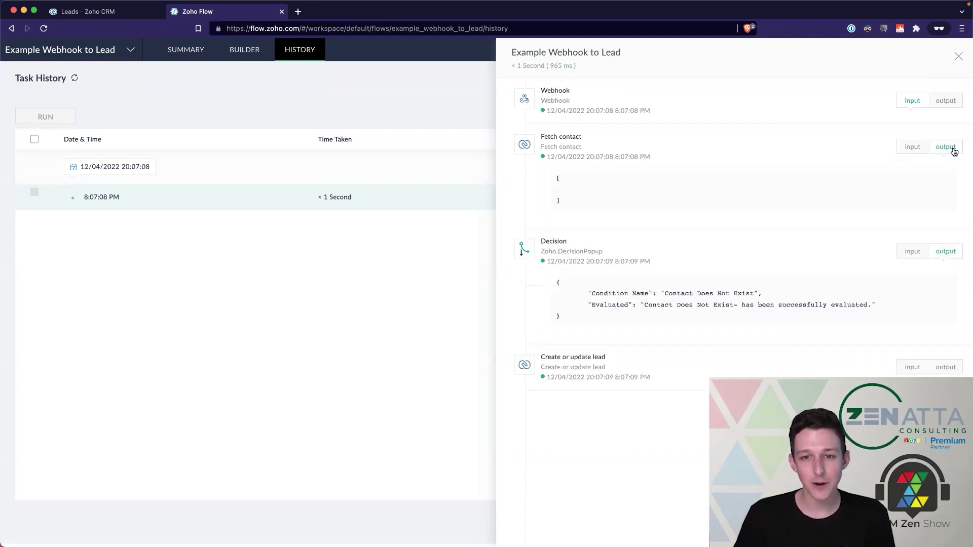
left_click(953, 148)
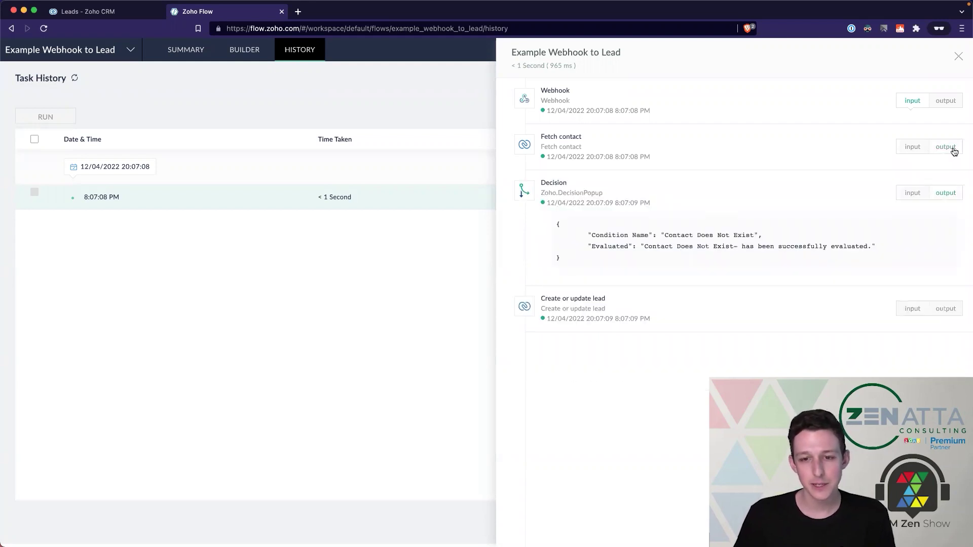
Inspect the data sent to Create or update lead and the lead record it returned.
left_click(913, 309)
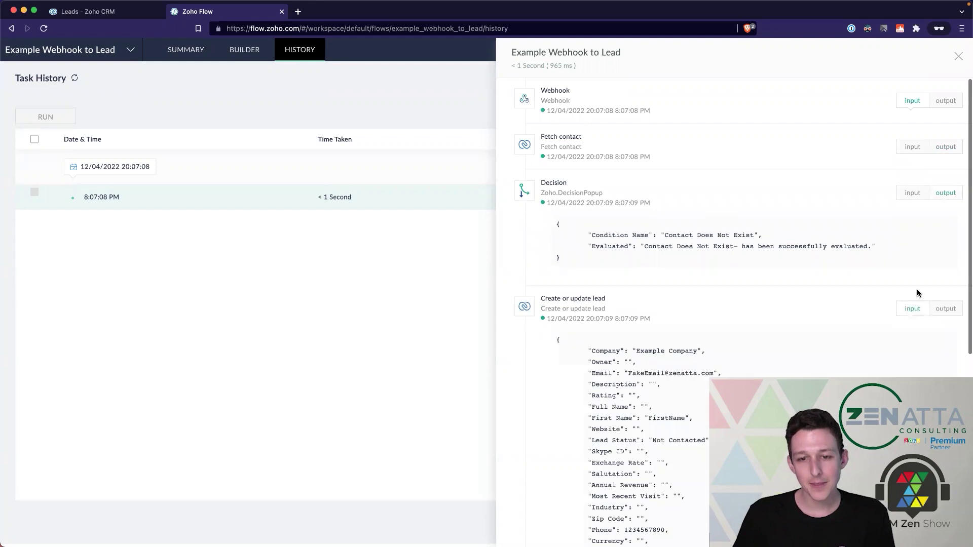
left_click(947, 195)
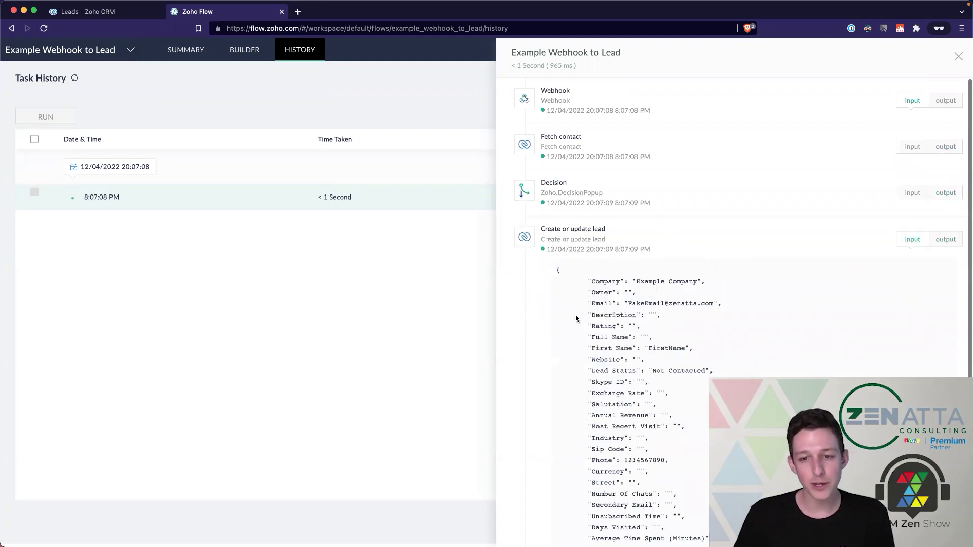
scroll(576, 318, "down", 1)
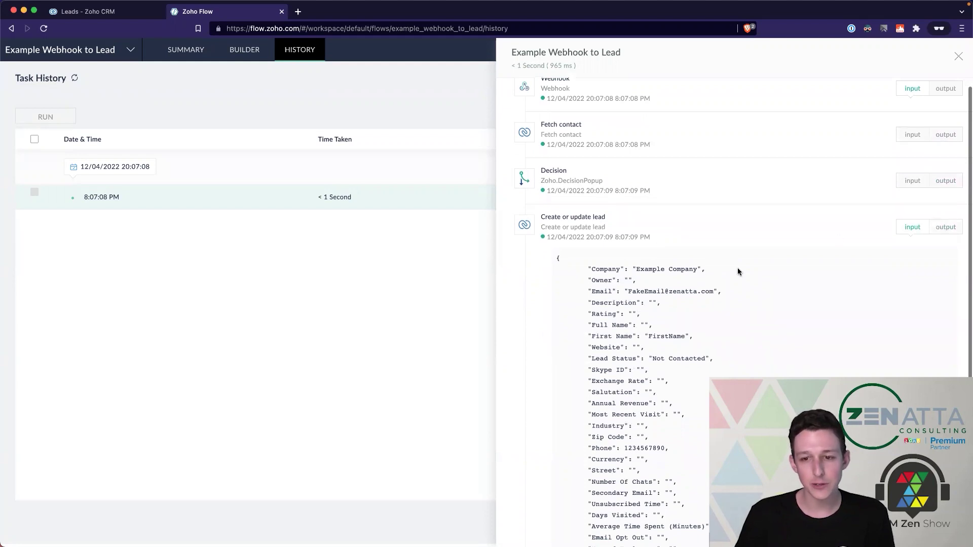
scroll(591, 264, "down", 3)
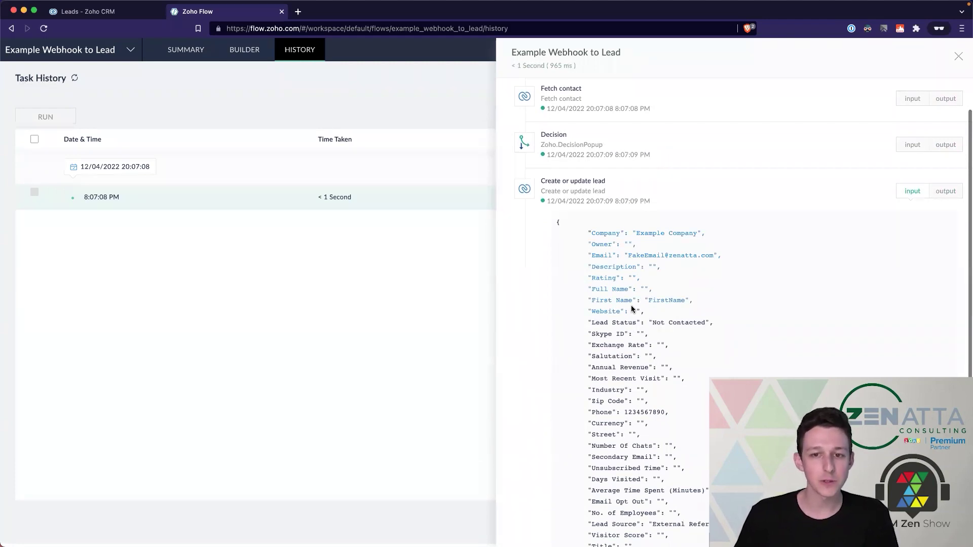
left_click(945, 191)
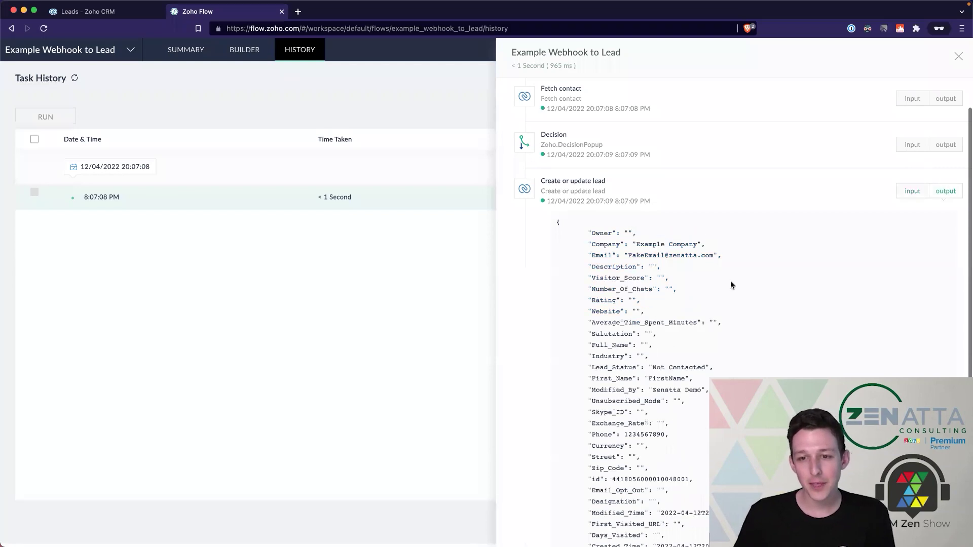
scroll(684, 303, "down", 6)
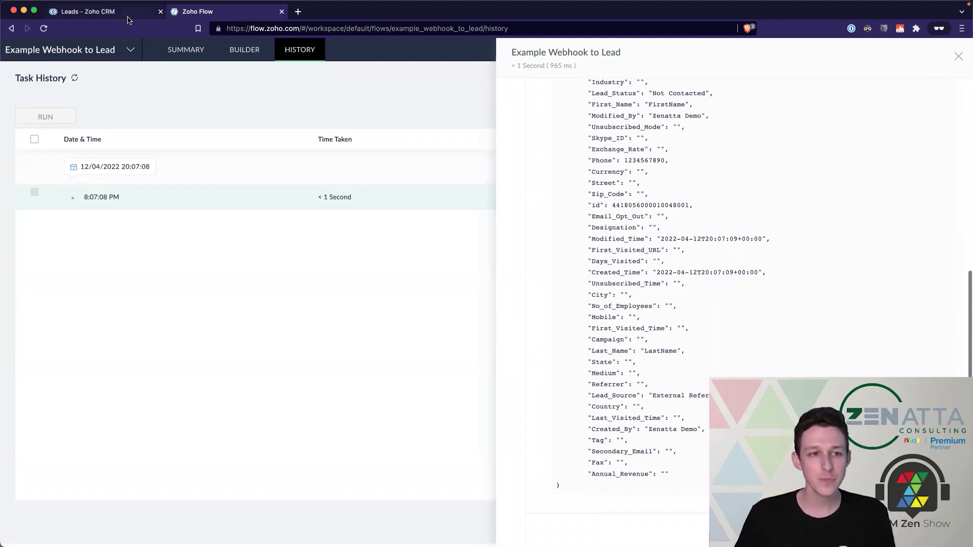
Refresh the Zoho CRM leads list and open the new FirstName LastName lead record.
left_click(117, 13)
left_click(131, 80)
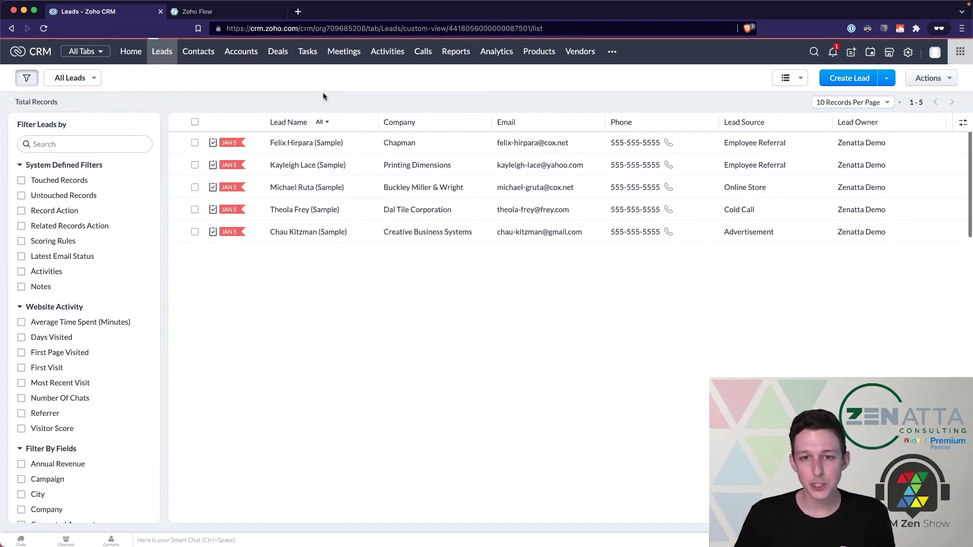
left_click(312, 146)
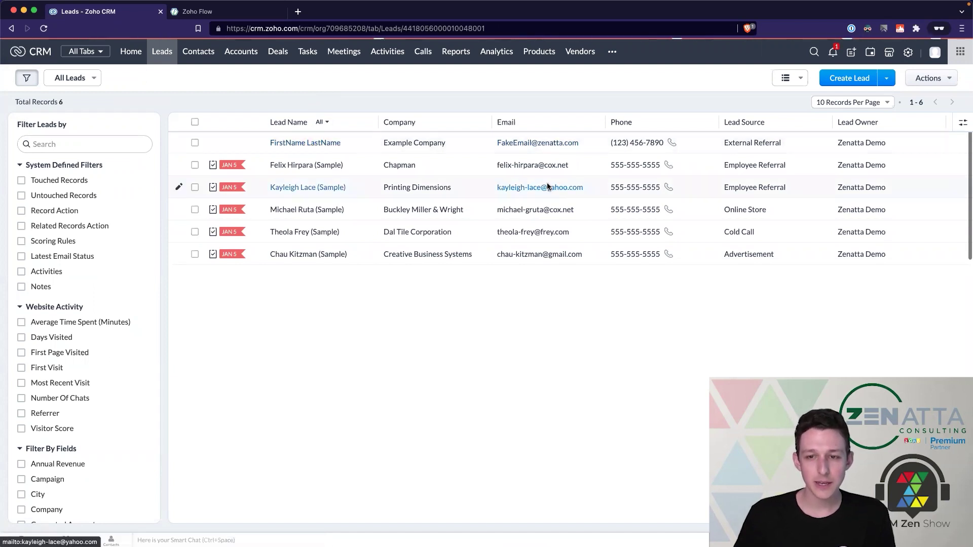
scroll(577, 201, "down", 3)
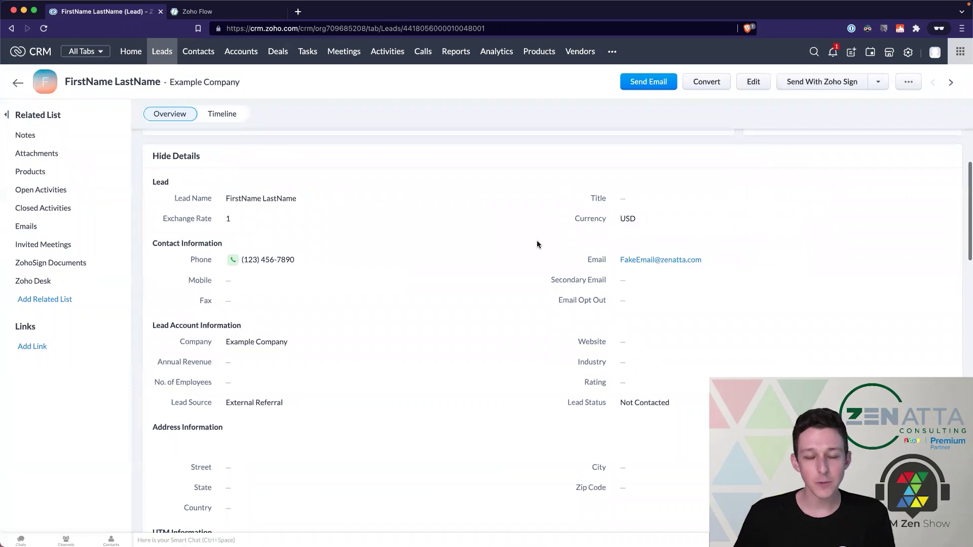
scroll(537, 244, "up", 3)
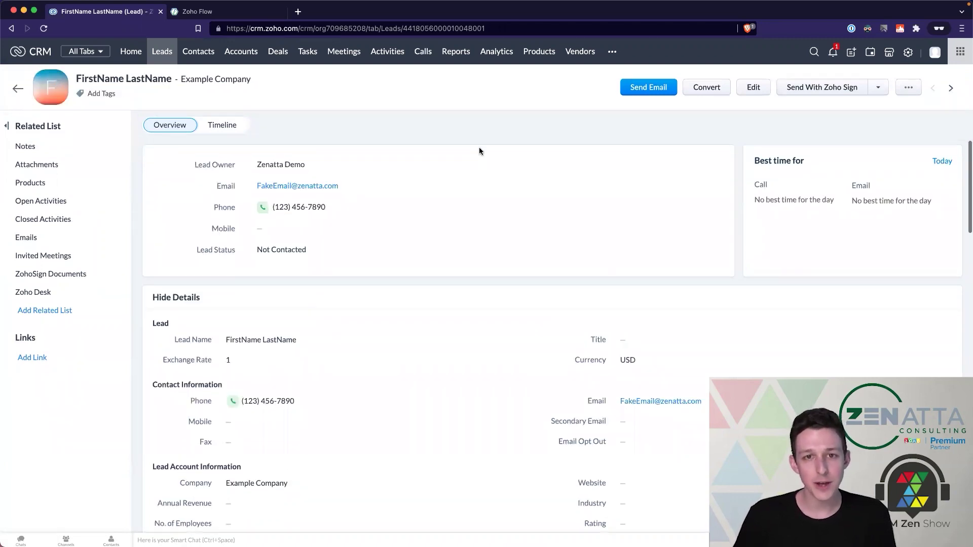
Return to Zoho Flow and view the four-step flow on the Builder tab.
left_click(223, 11)
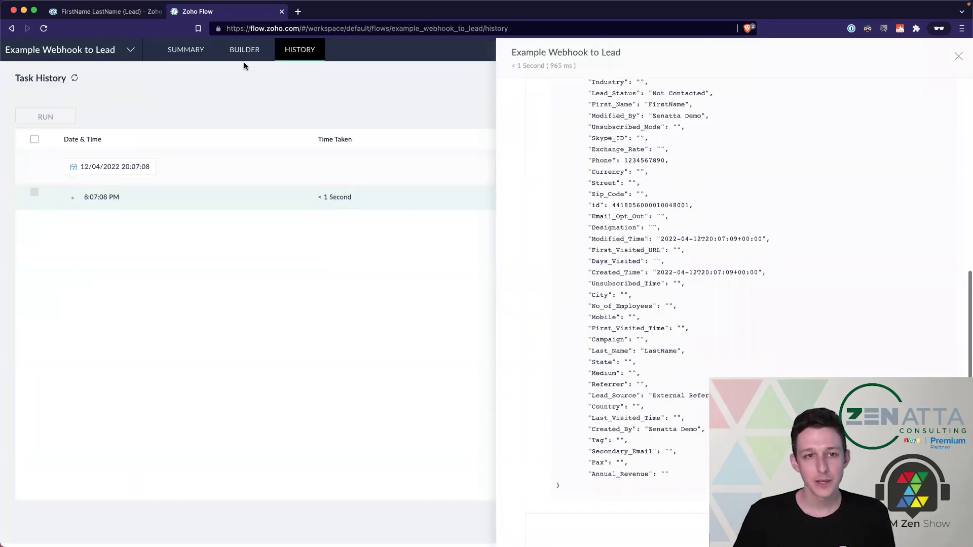
left_click(245, 58)
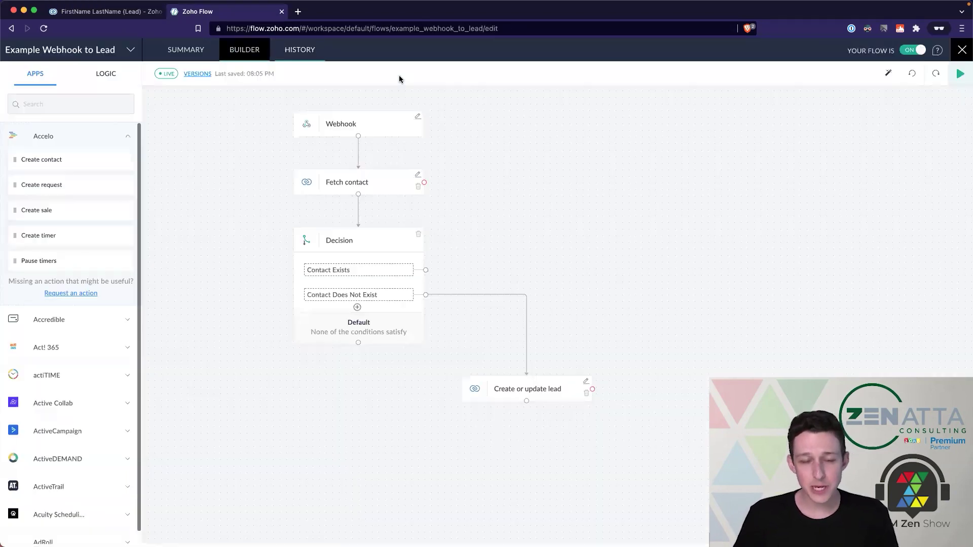